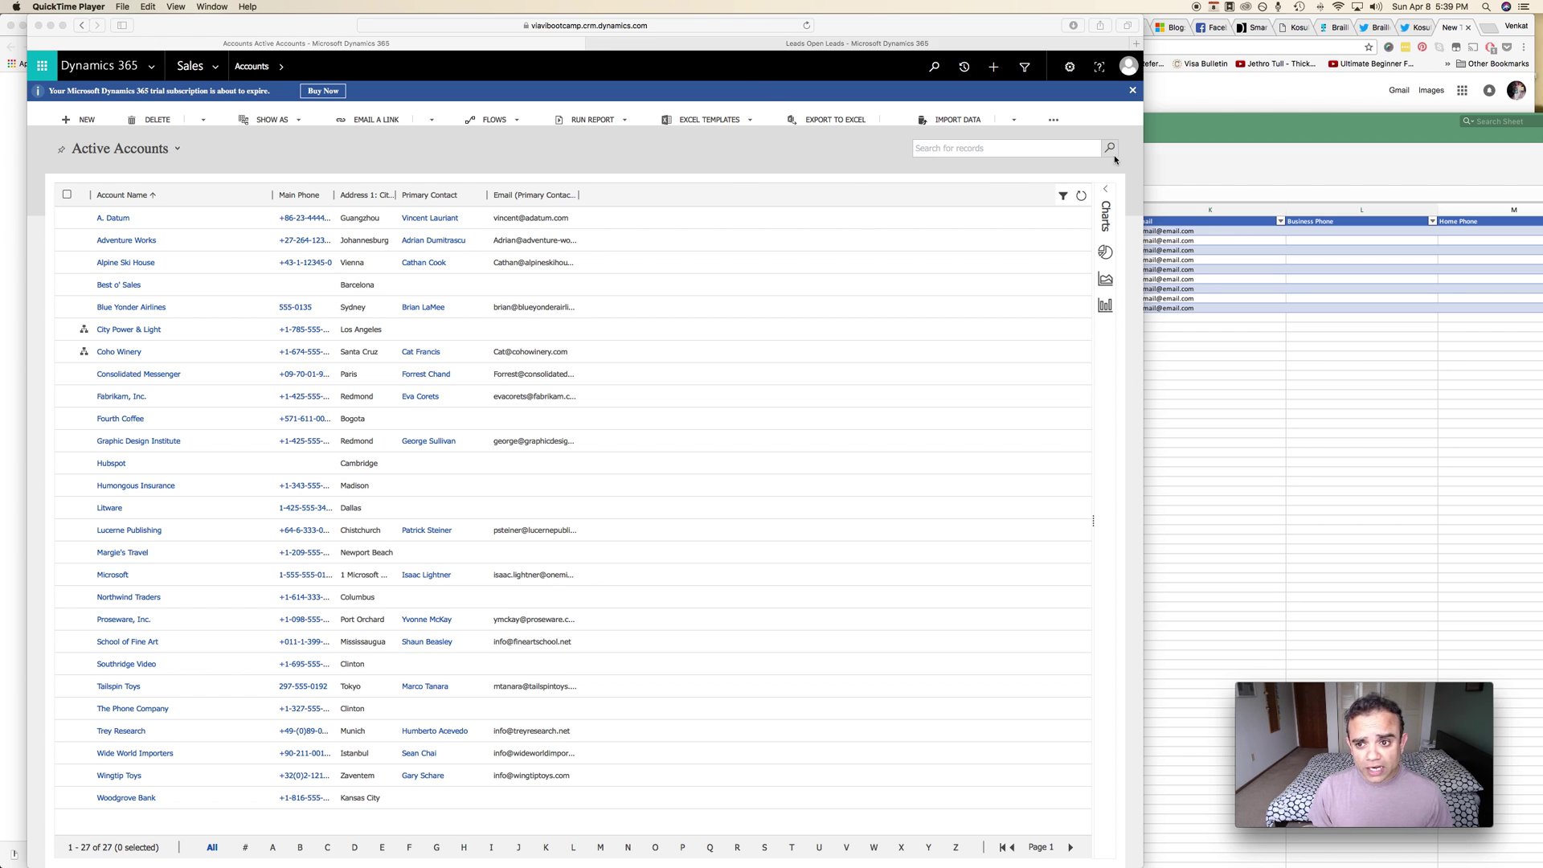
Step: Start Import Data and upload GOT Leads.xml from the Downloads folder
left_click_drag(901, 29, 926, 433)
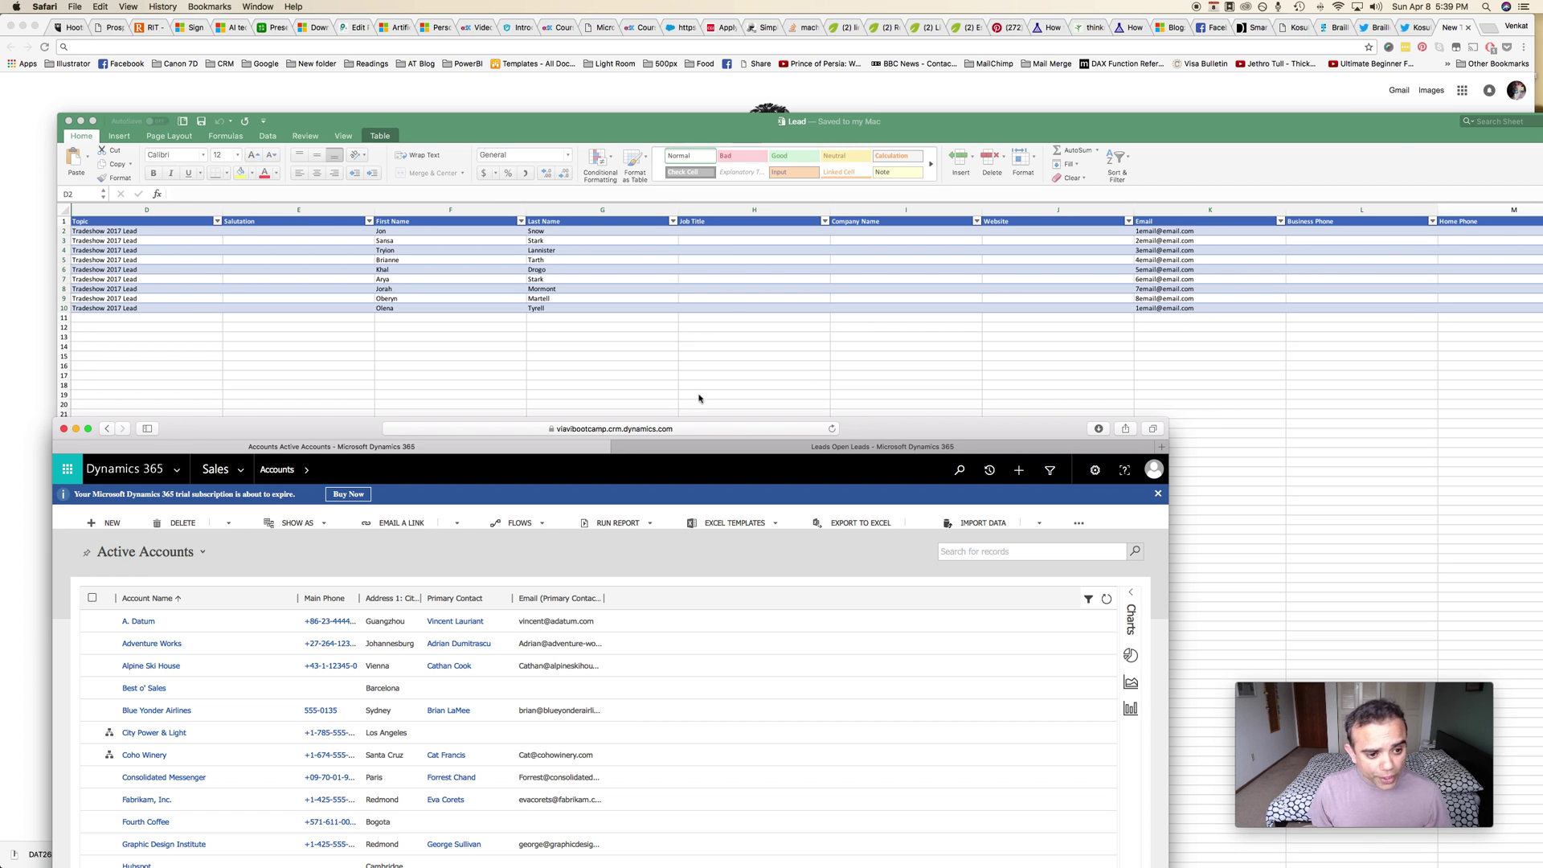
left_click_drag(324, 442, 296, 38)
left_click(986, 120)
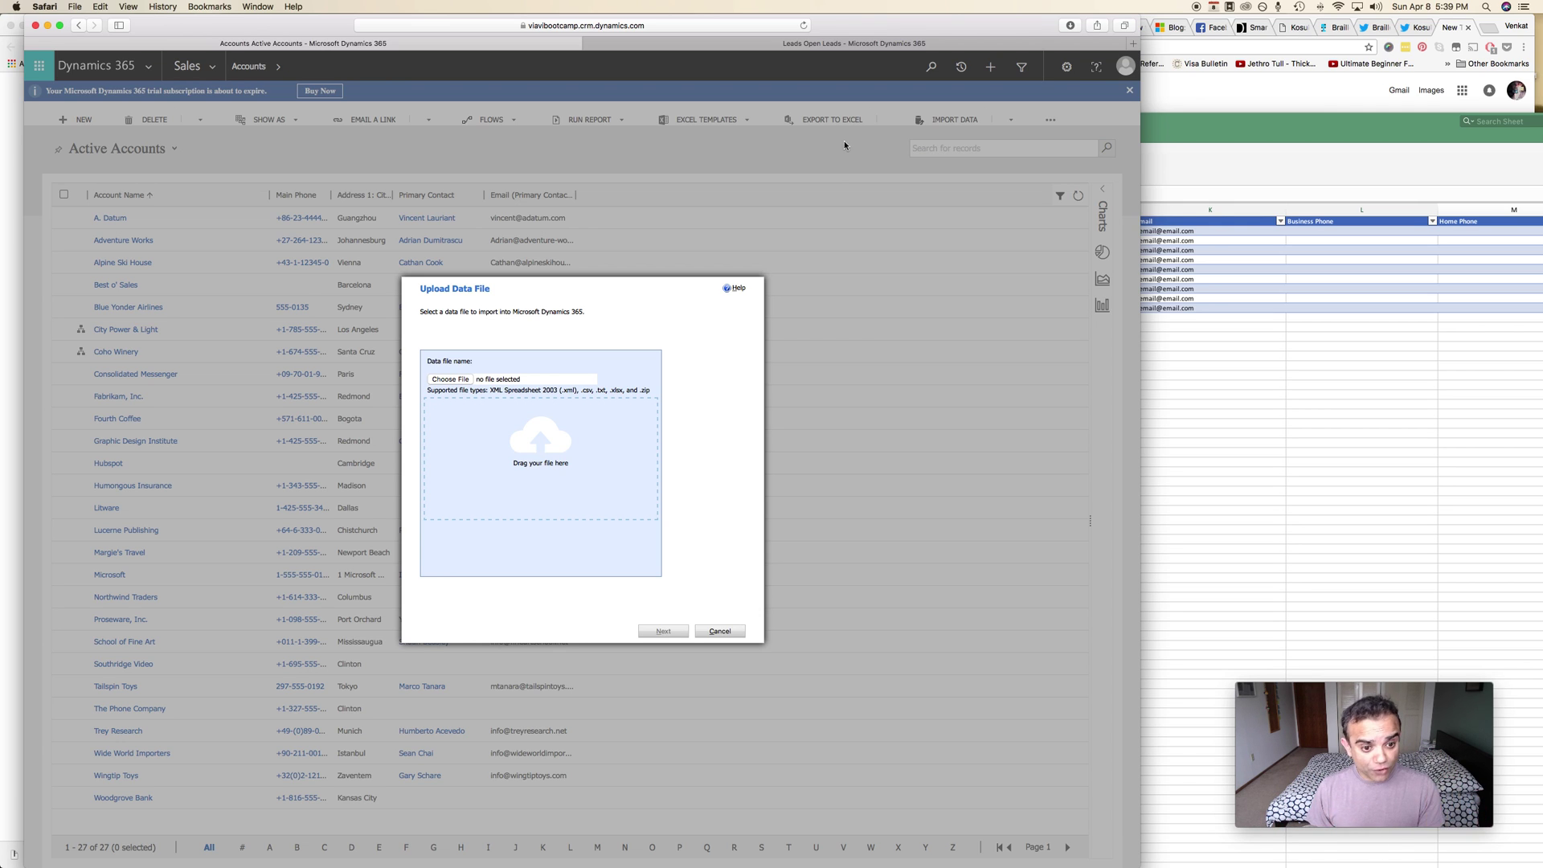
left_click(448, 379)
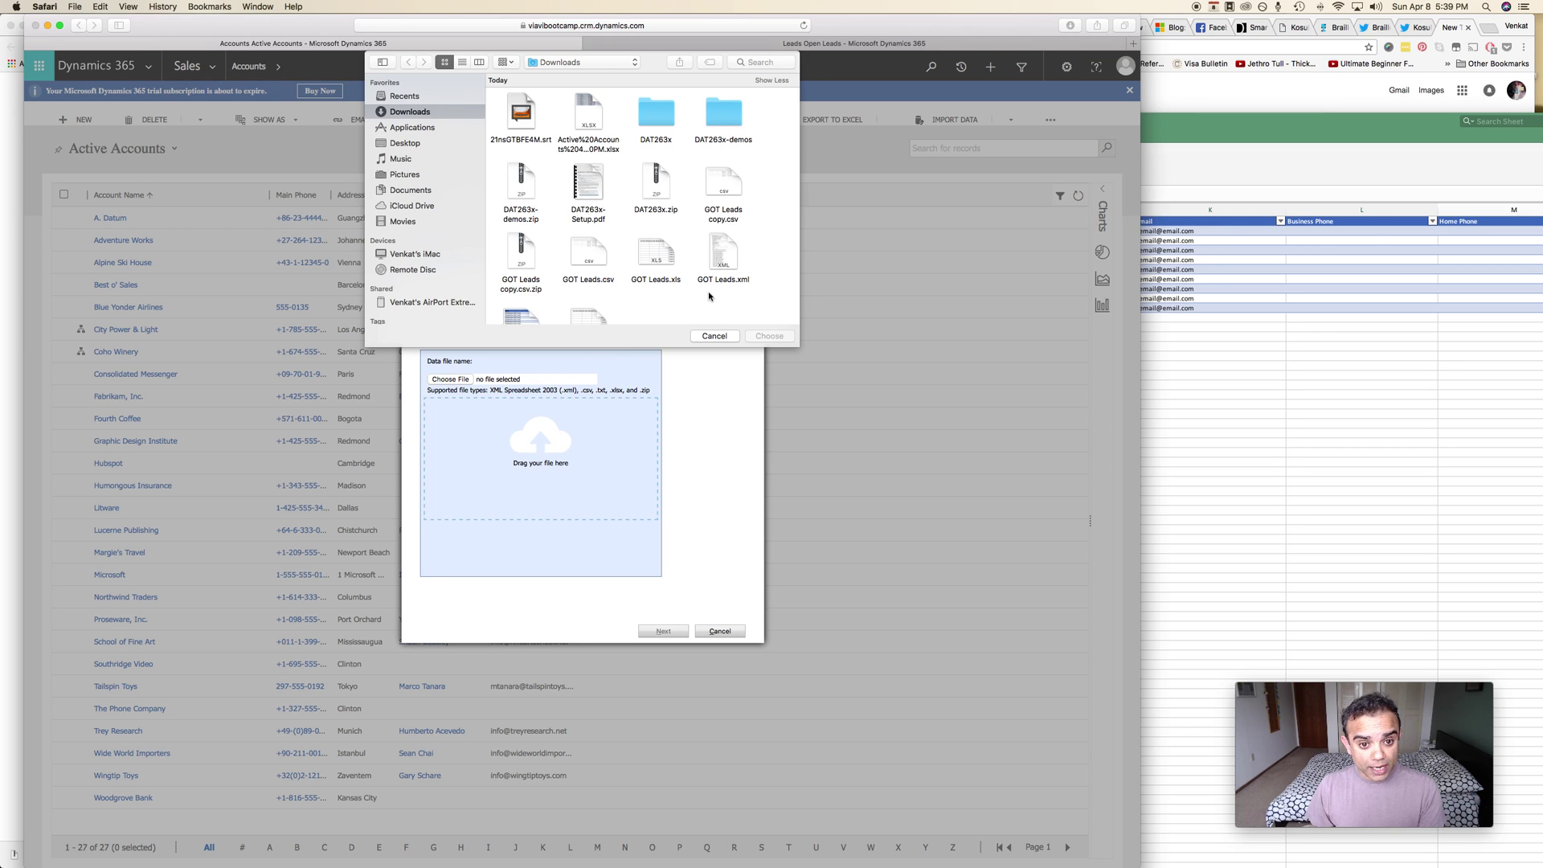
left_click(729, 256)
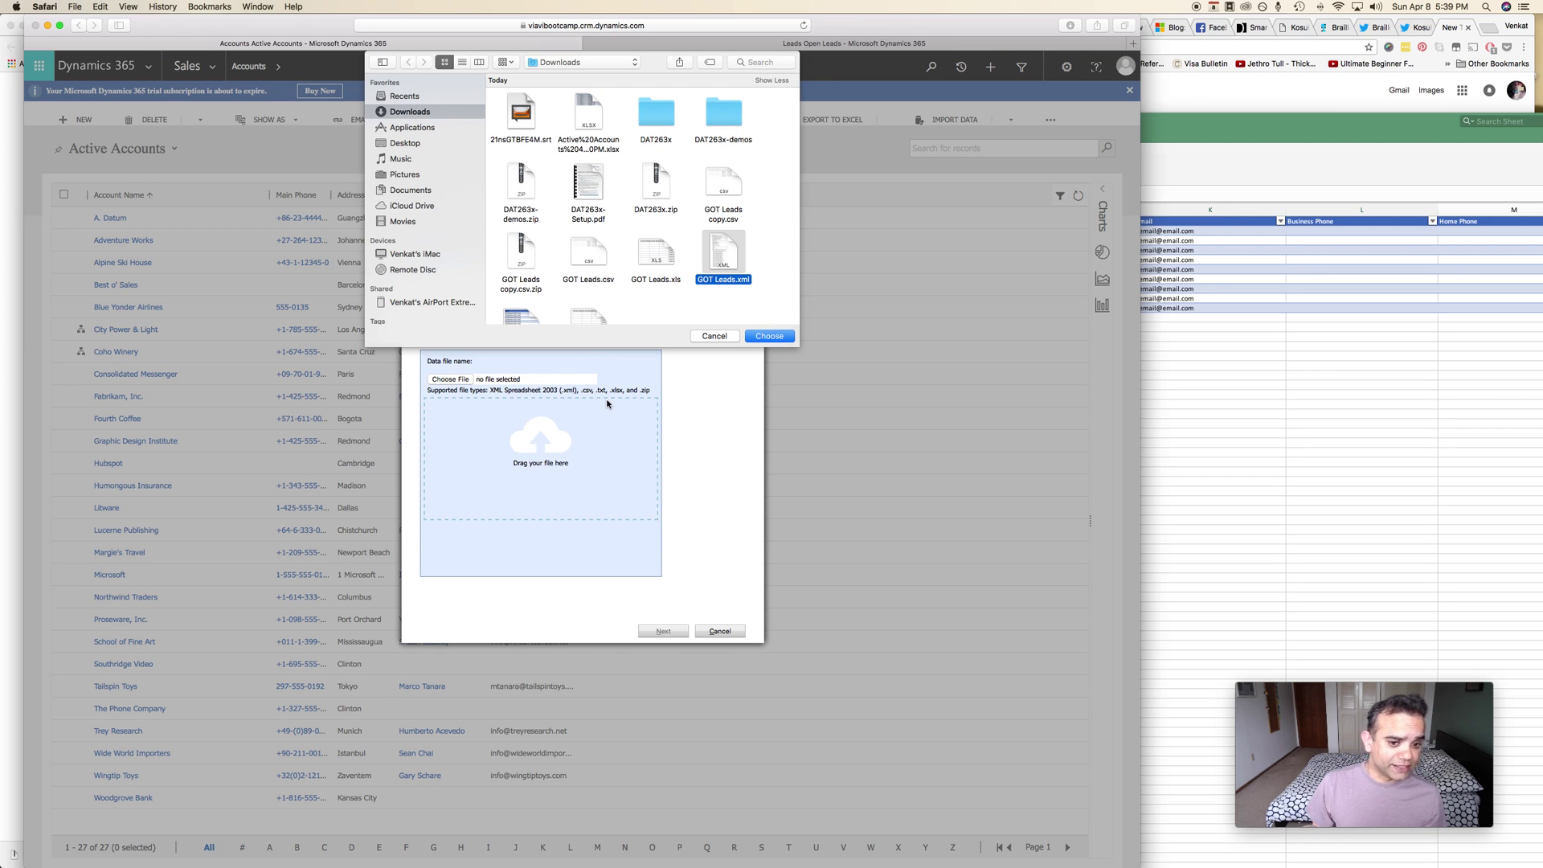
double_click(730, 253)
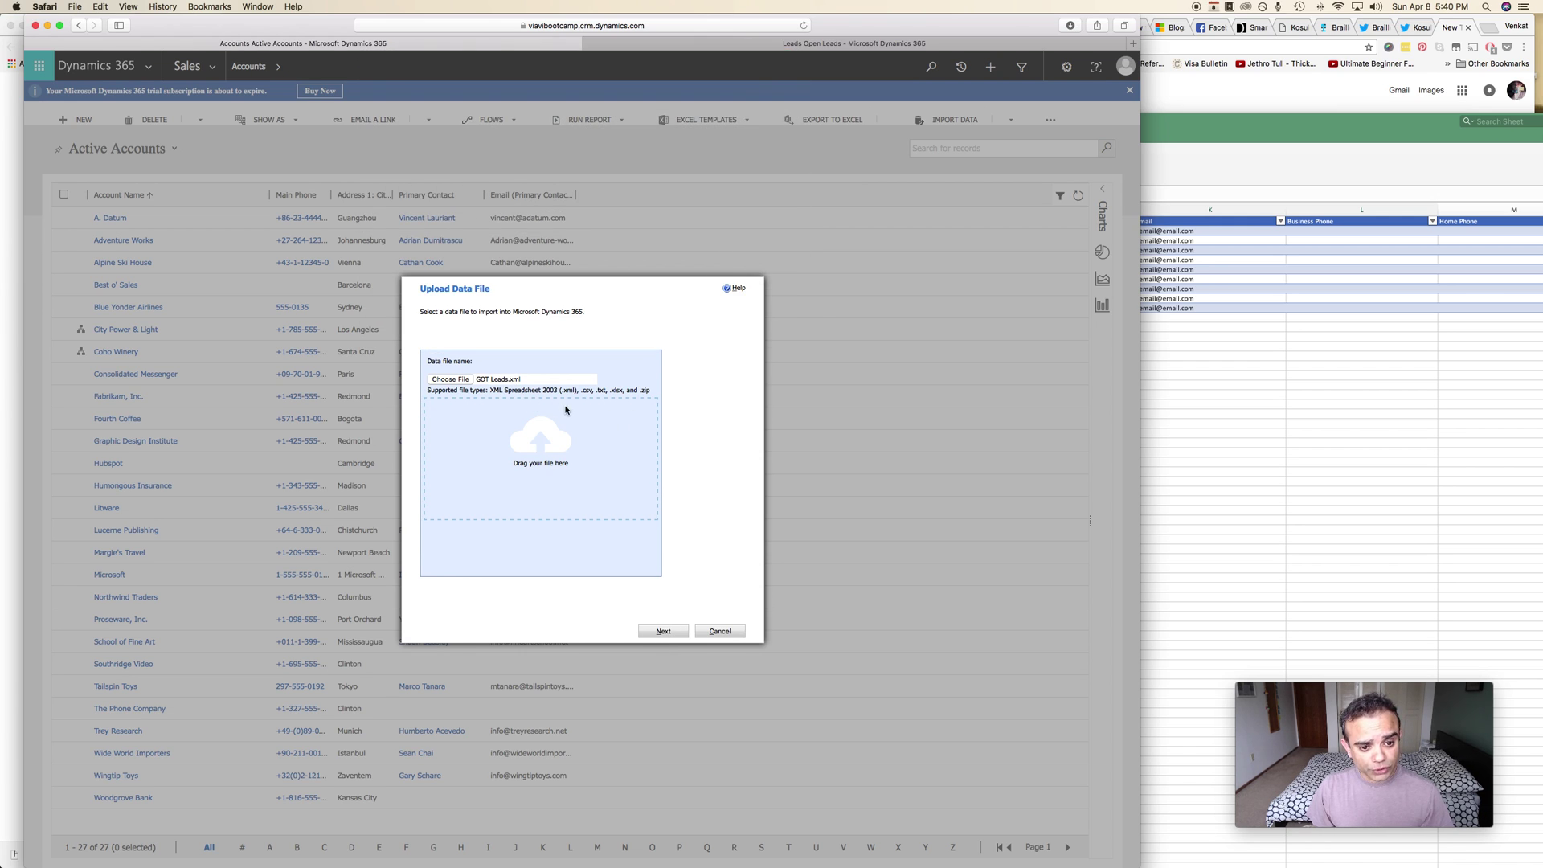
left_click(664, 631)
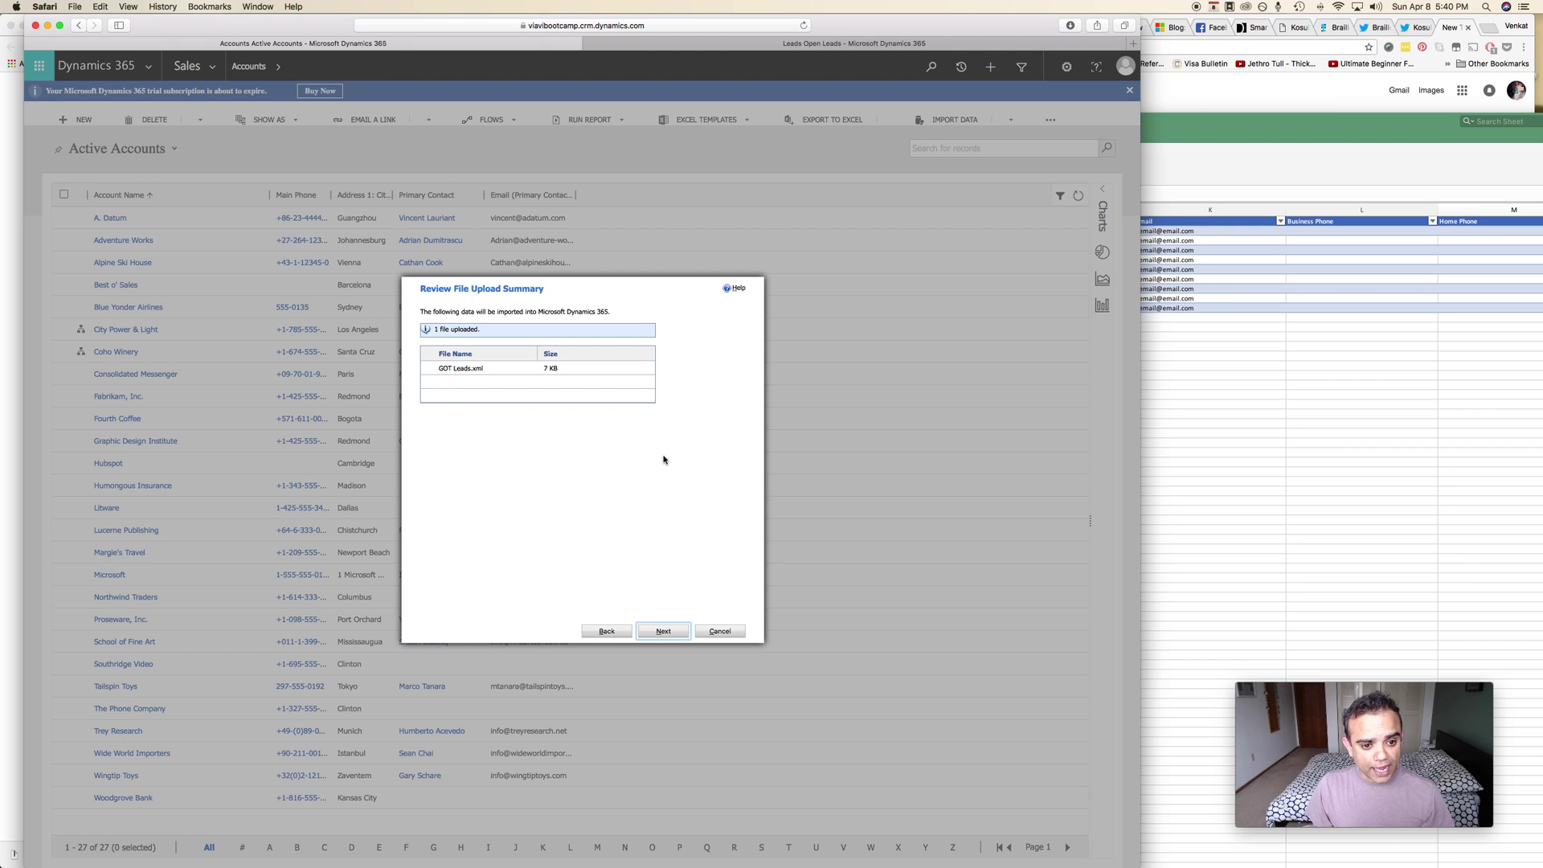
Step: Accept automatic data mapping and map GOT Leads to the Lead record type
key("Return")
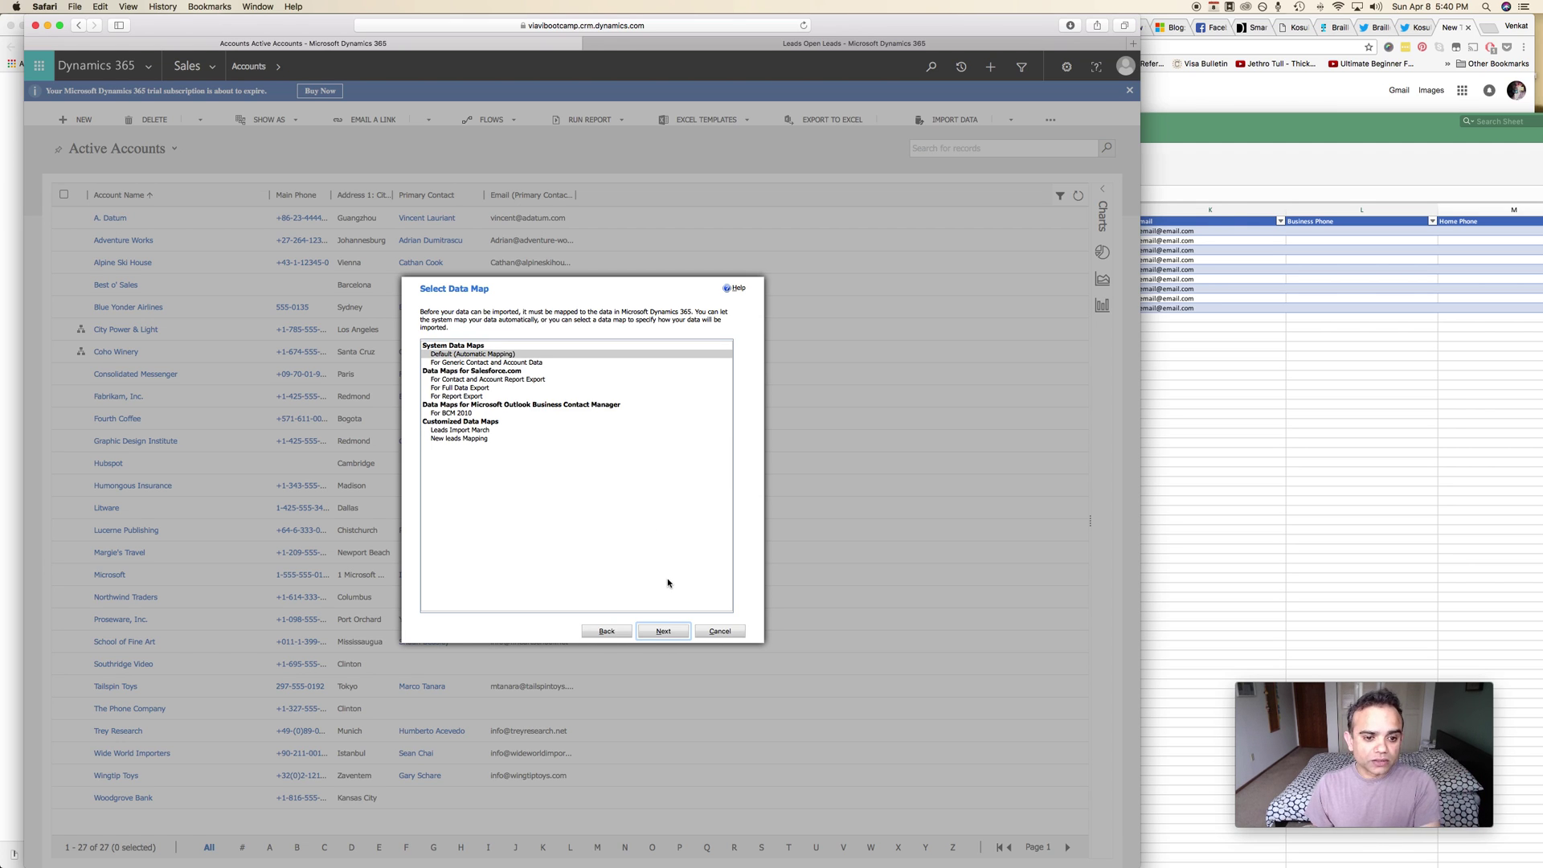
left_click(665, 633)
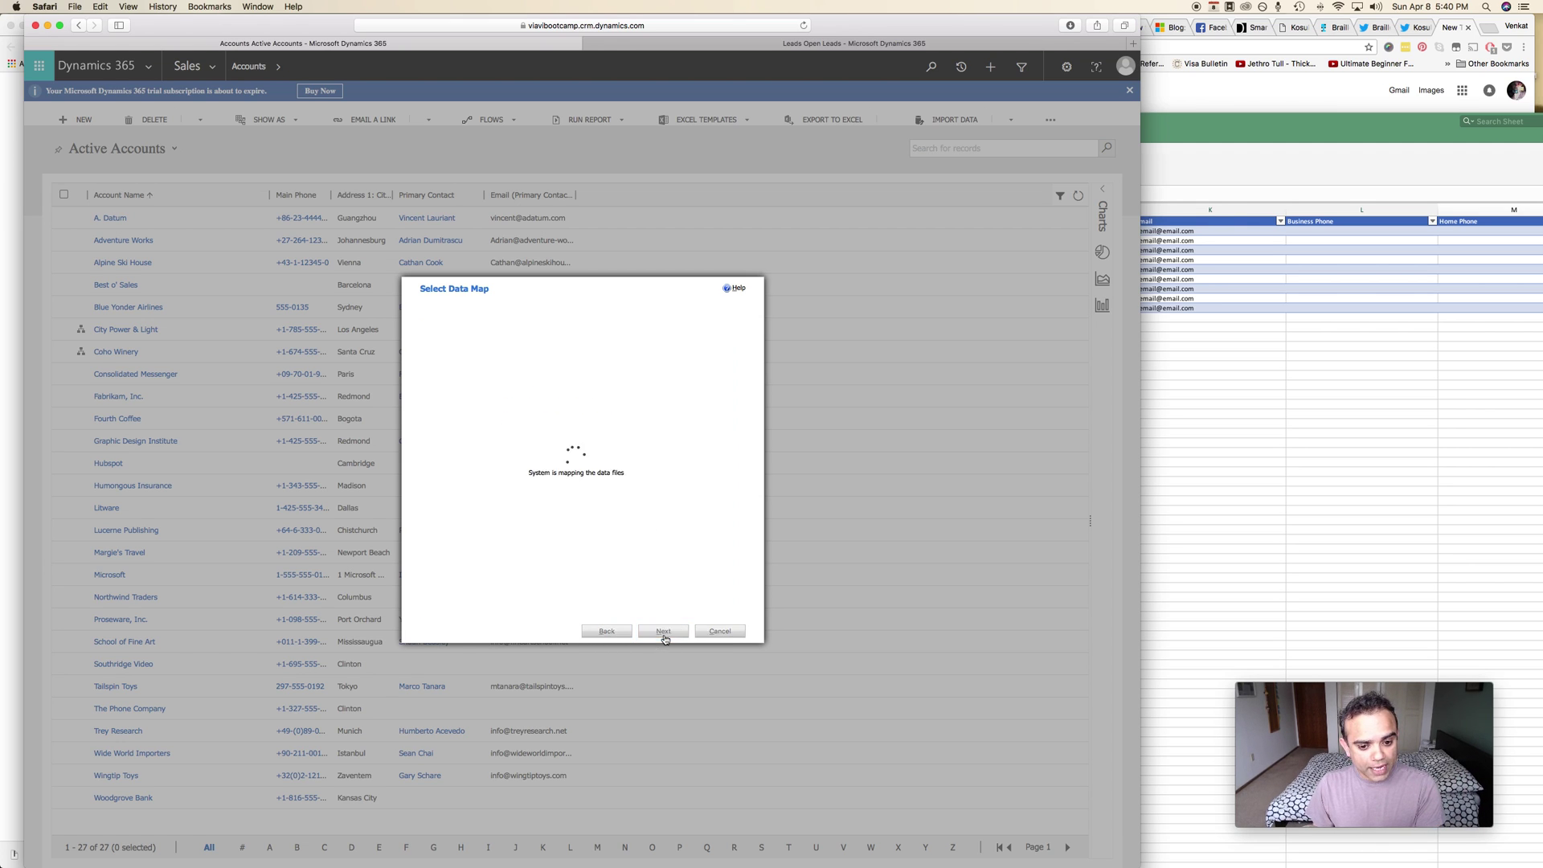
left_click(661, 387)
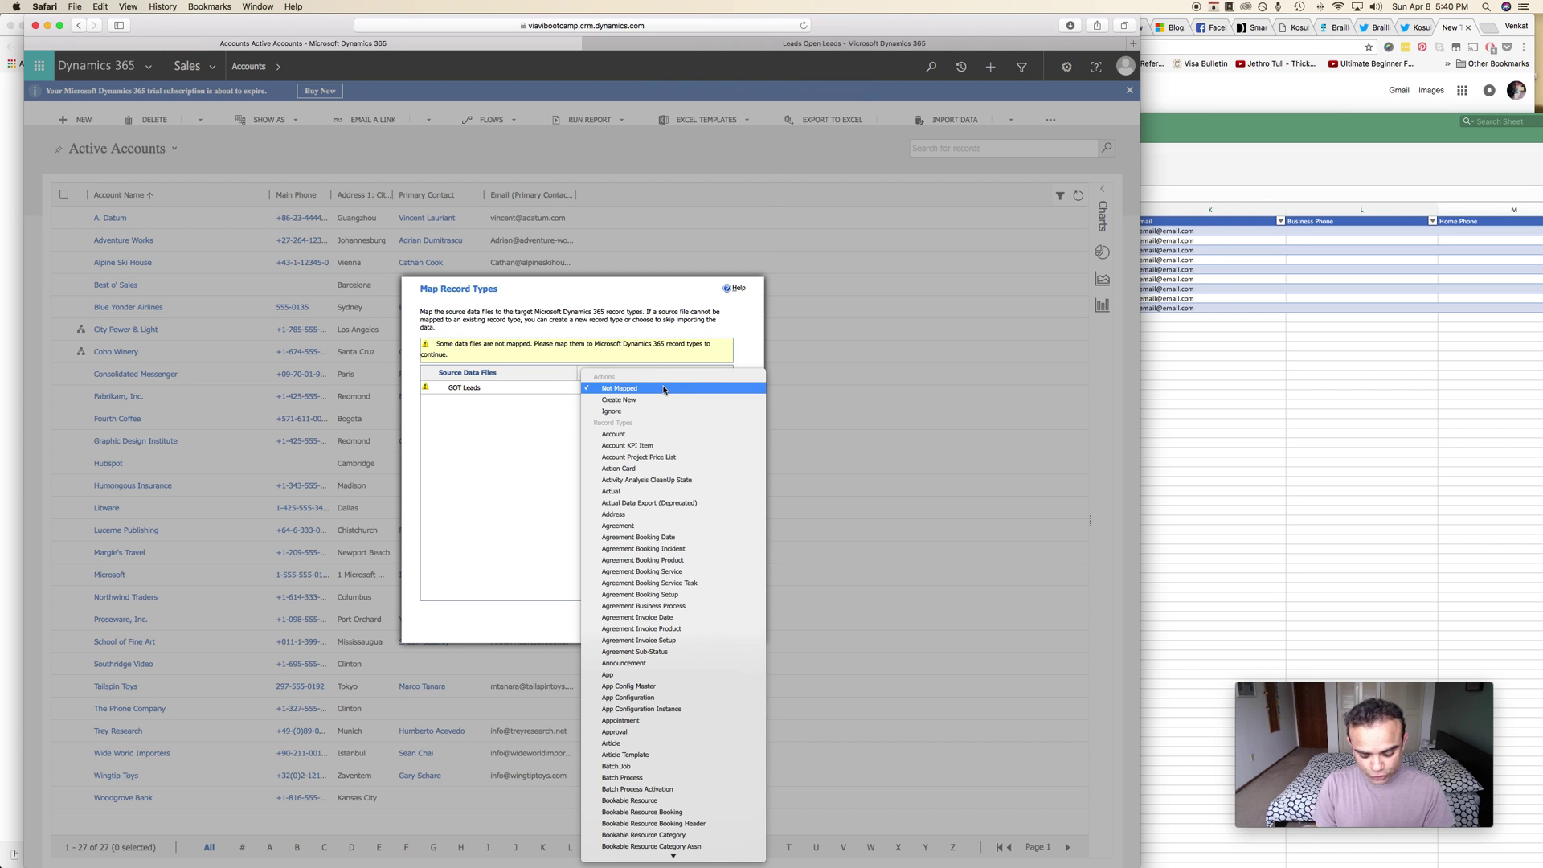
type("lead")
key("Return")
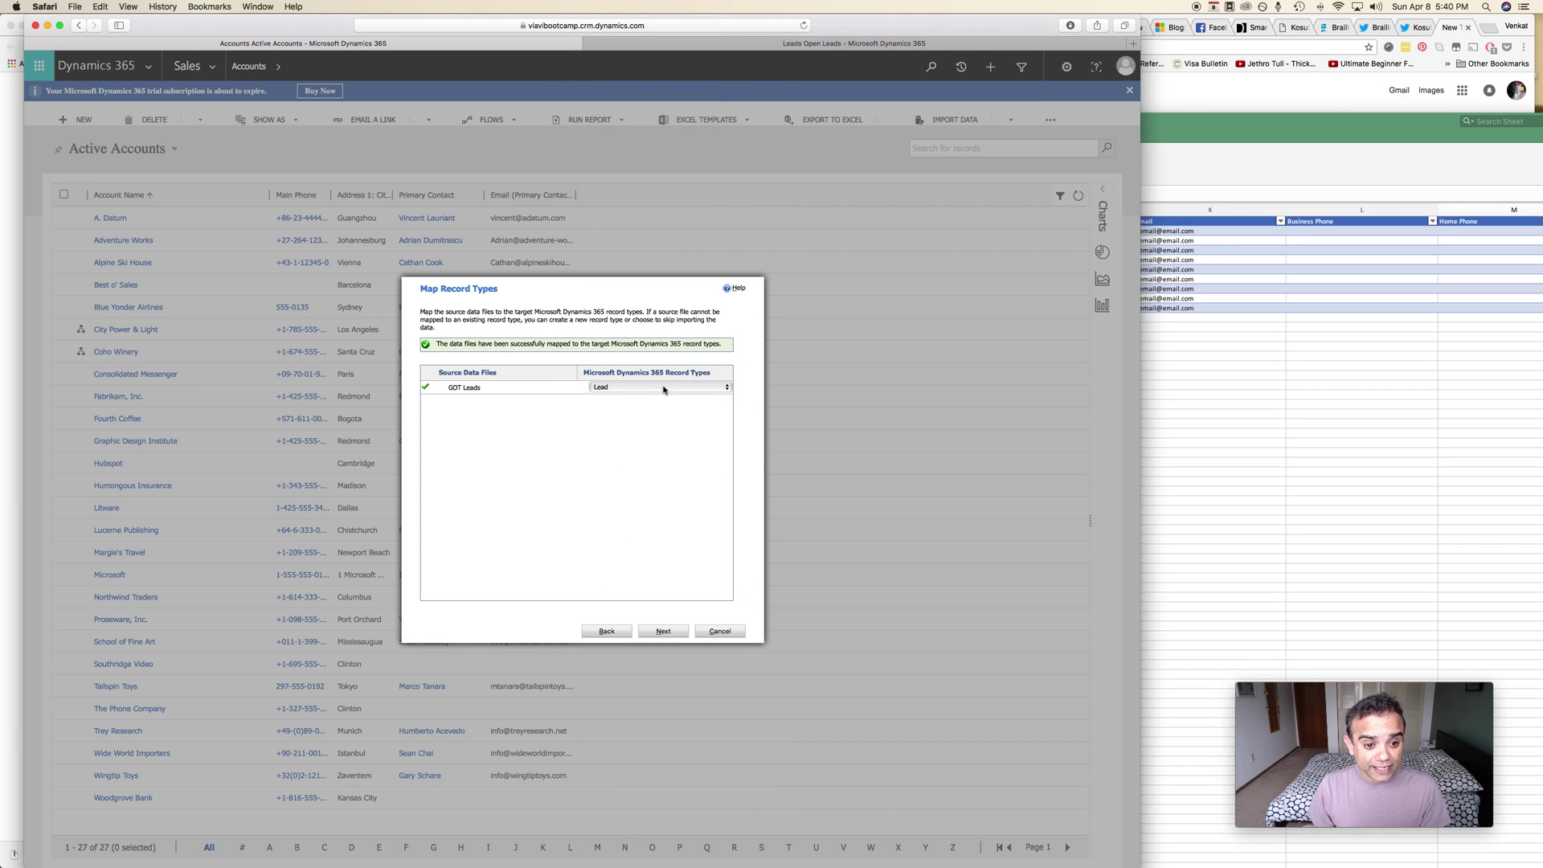
Step: Review the field mapping, ignore unmapped fields, then cancel the wizard without importing
left_click(663, 631)
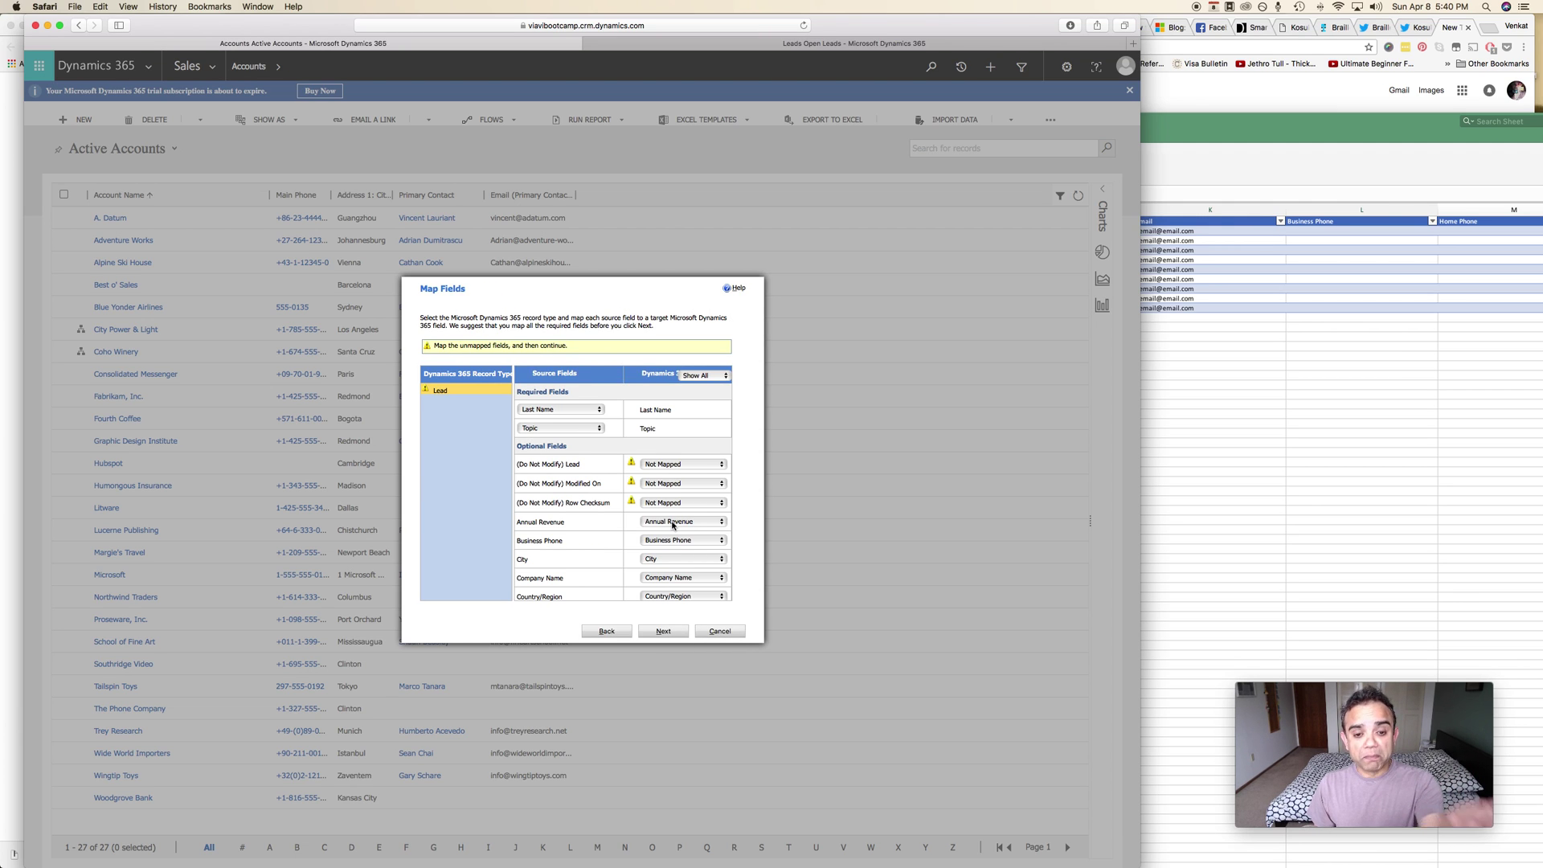
scroll(672, 525, "down", 5)
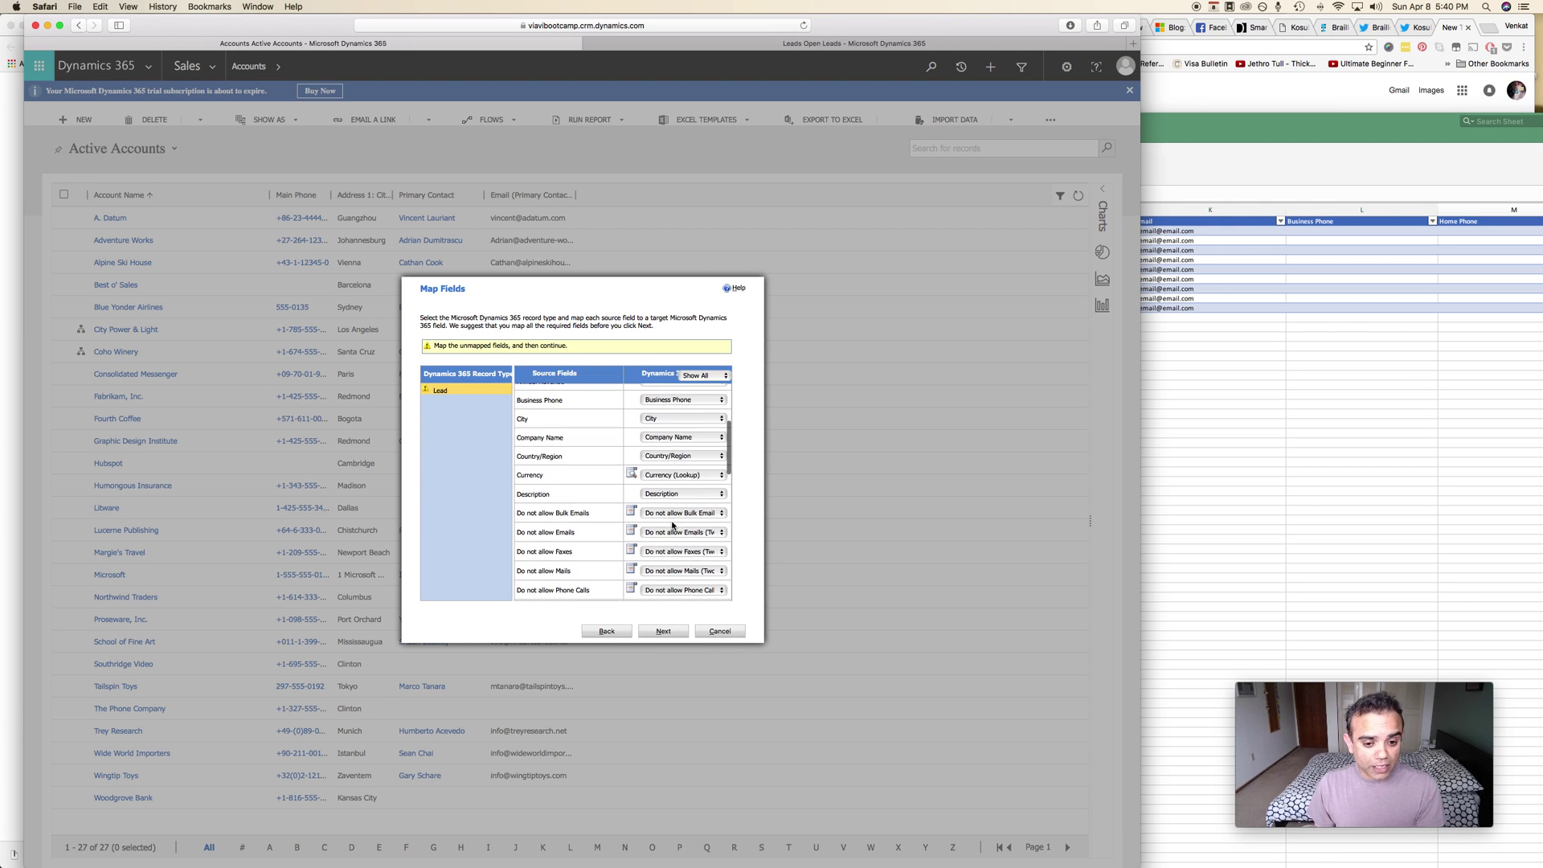
left_click(658, 635)
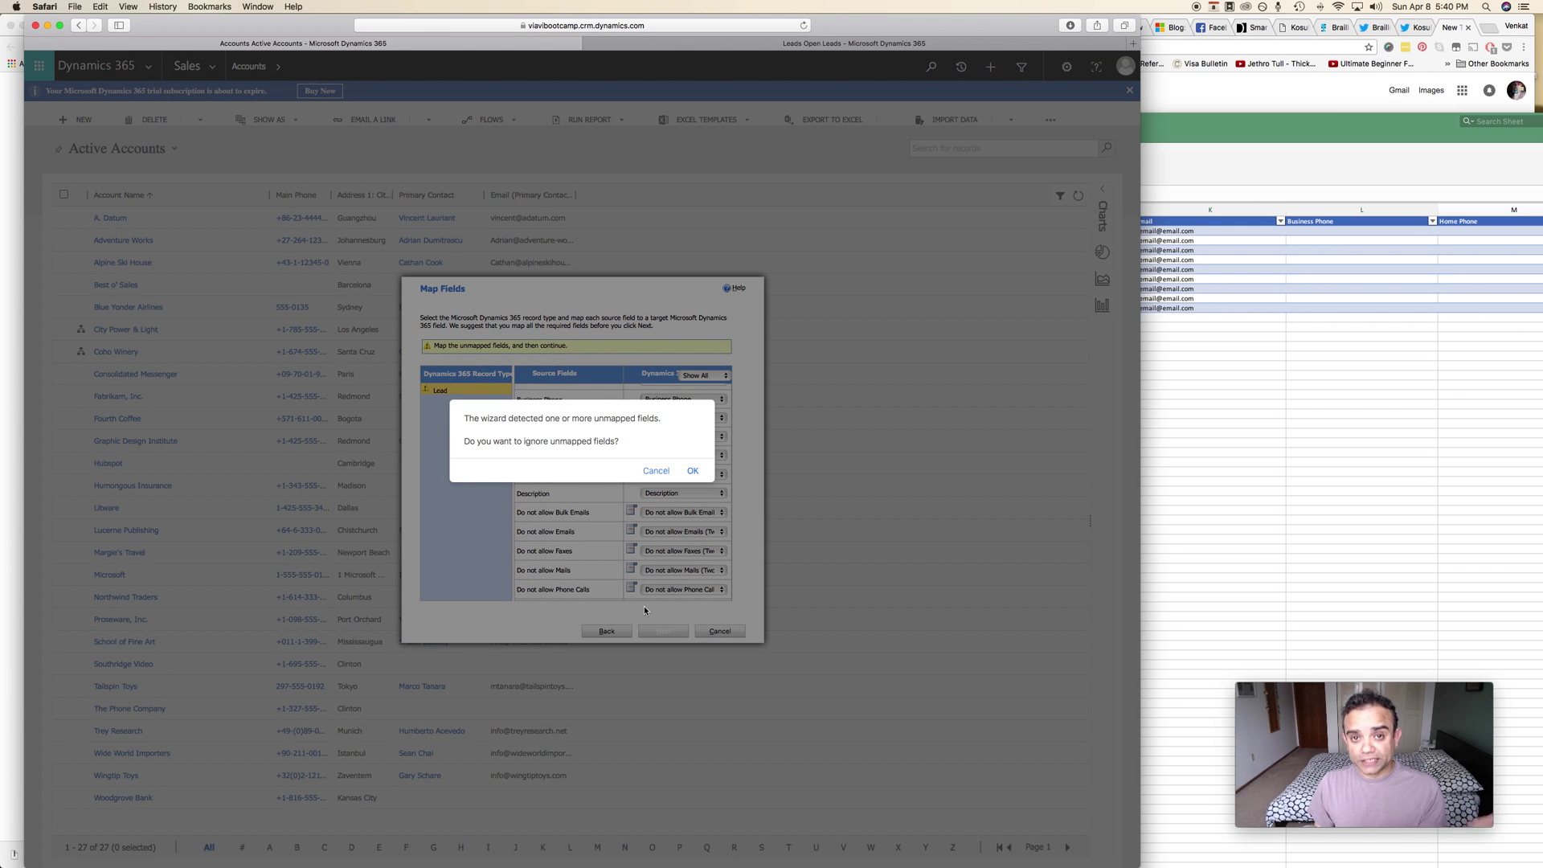
left_click(693, 472)
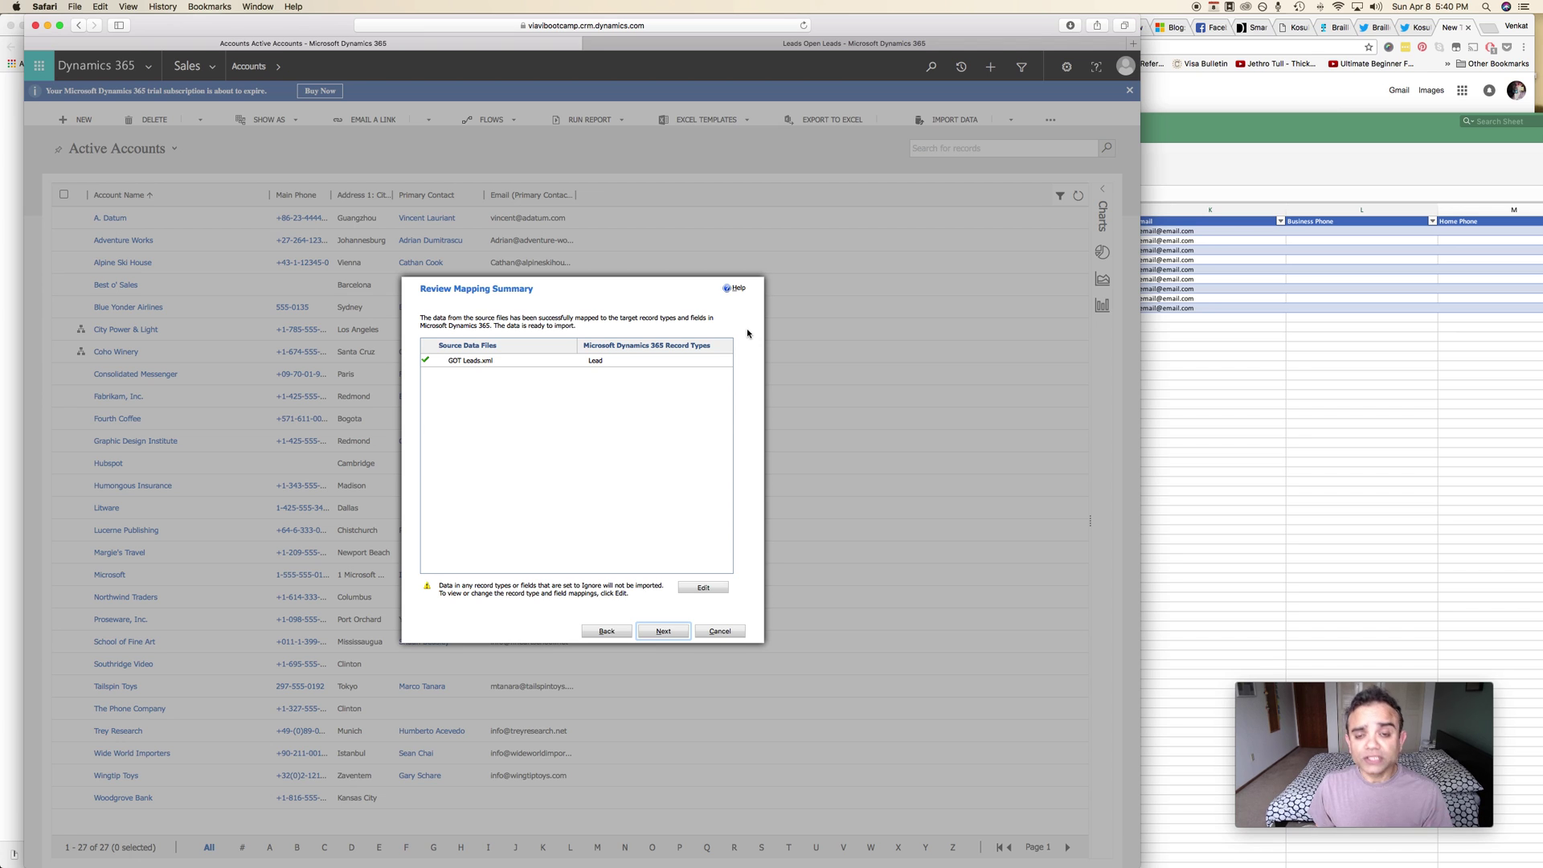
left_click(735, 635)
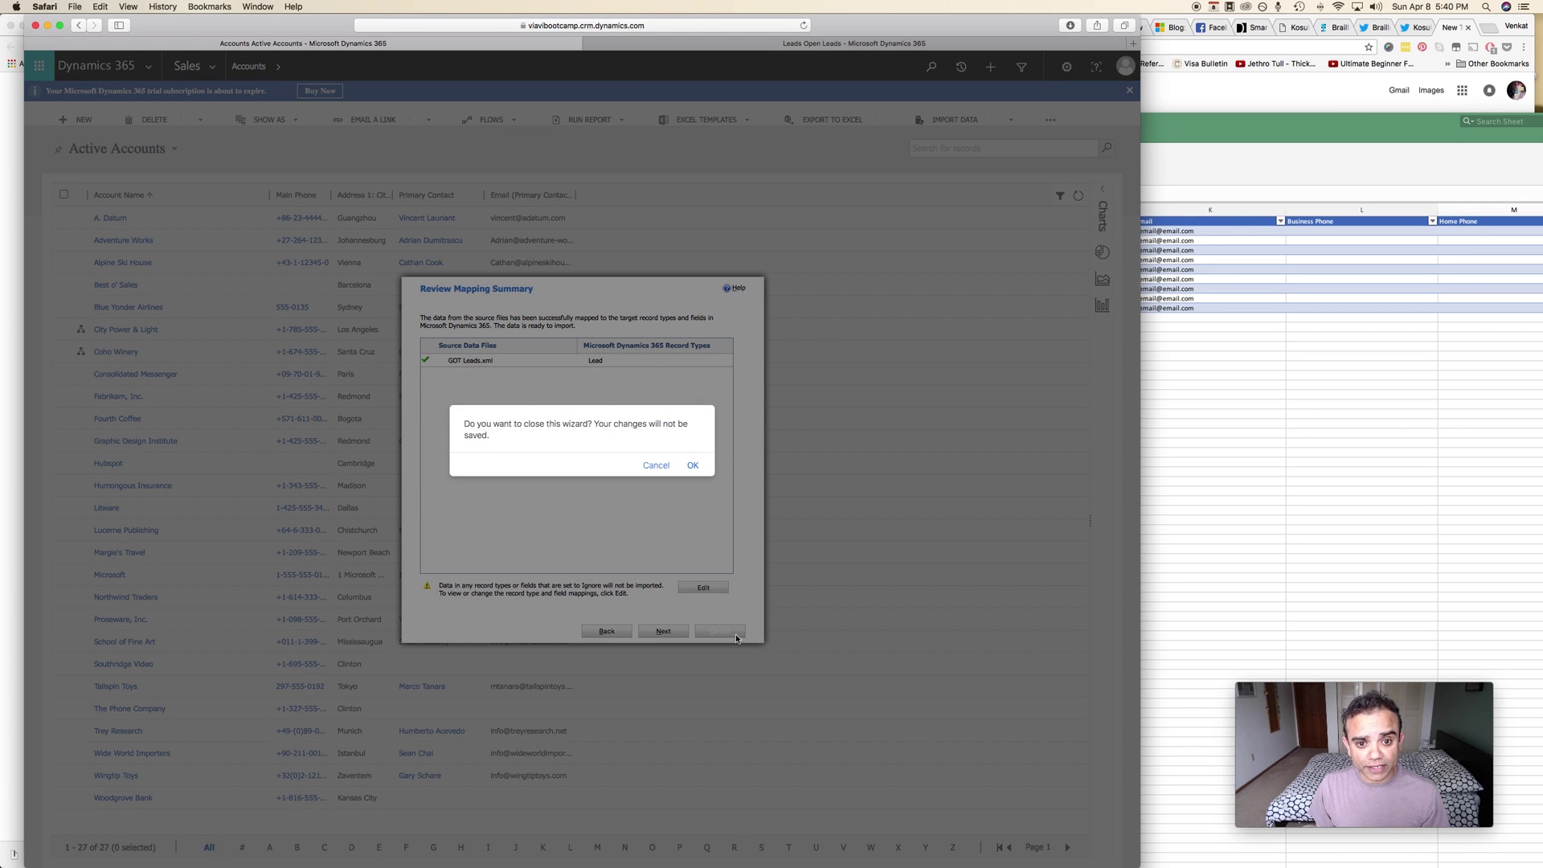
left_click(693, 465)
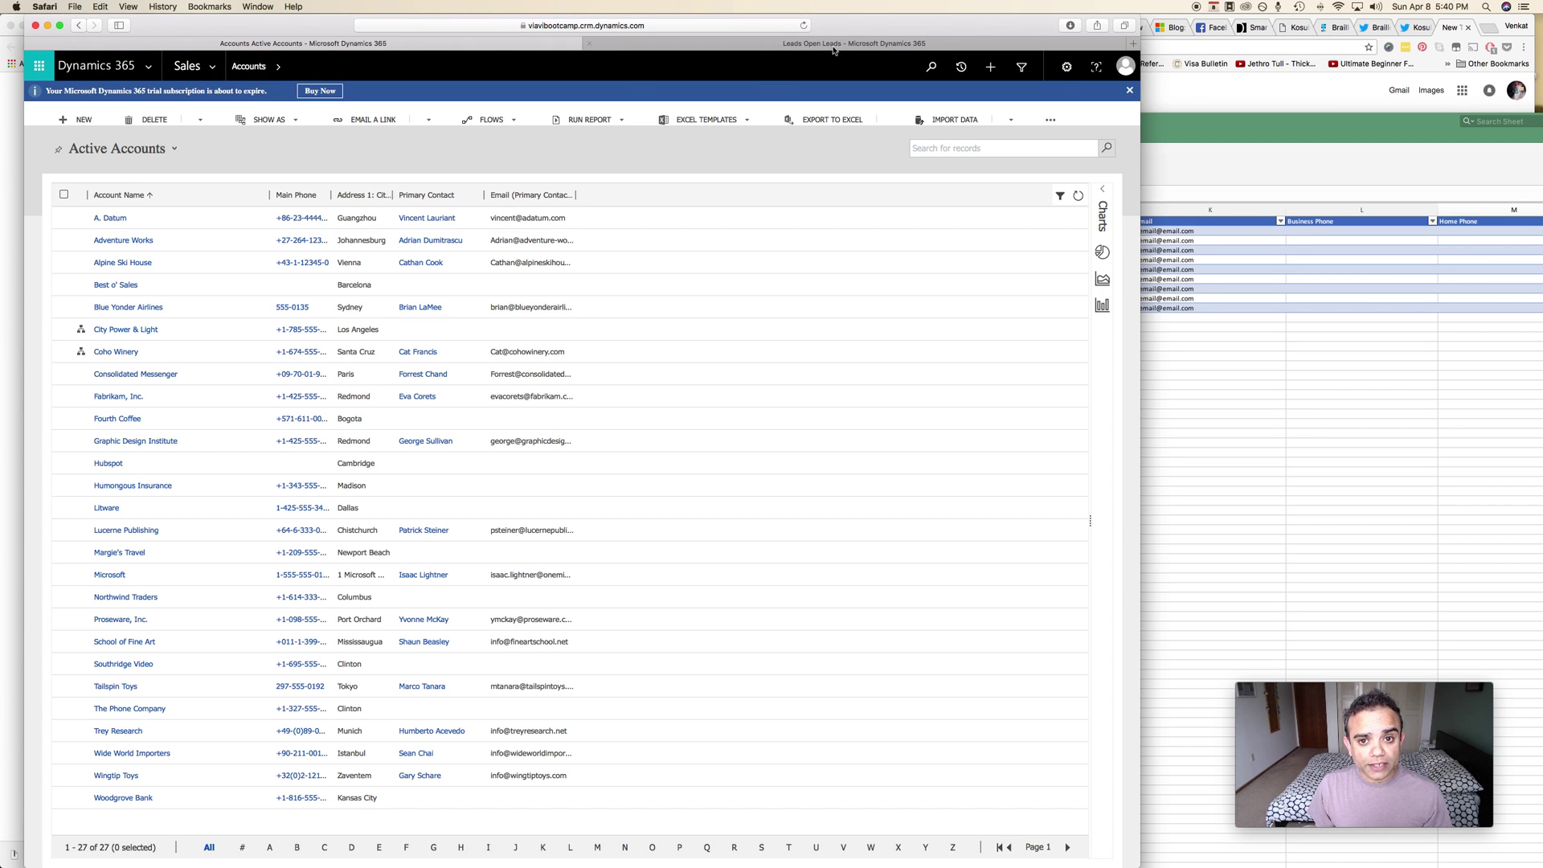
left_click(833, 46)
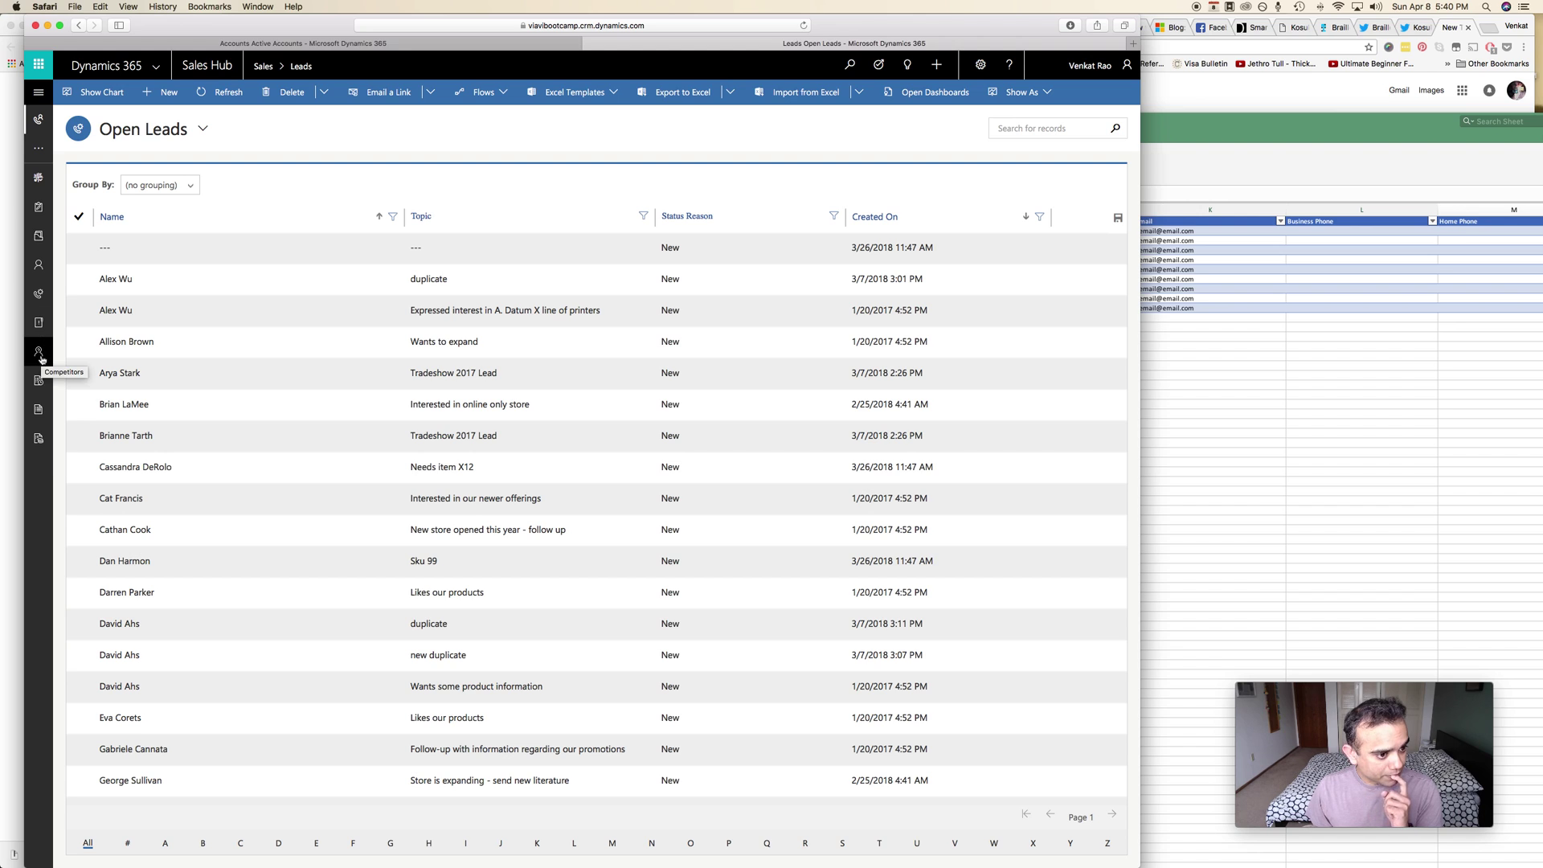
Step: Open the Active Accounts list and start Import from Excel after checking other import options
left_click(38, 235)
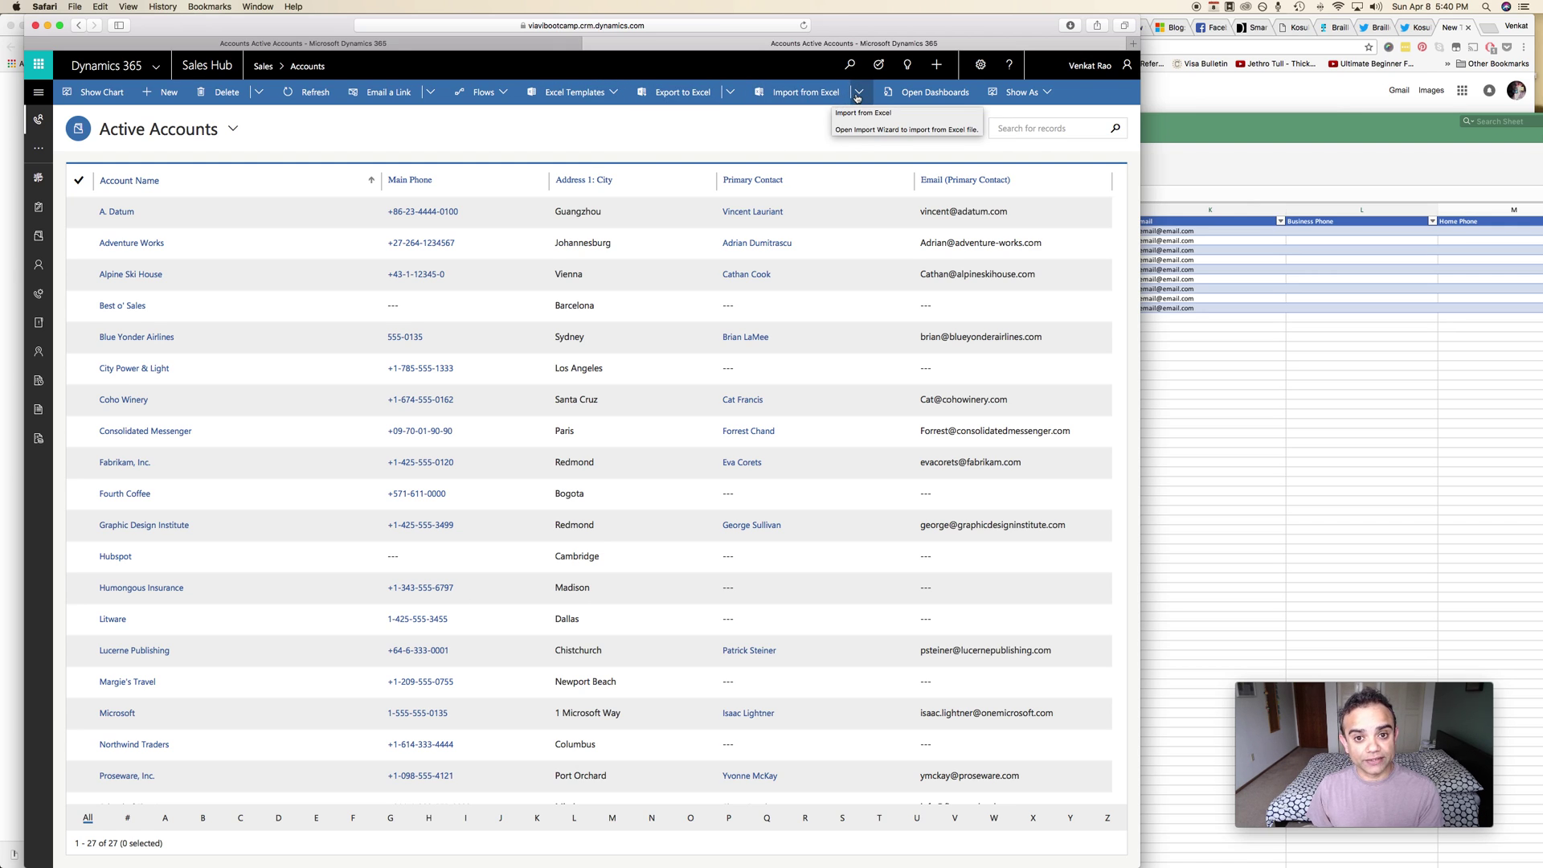
left_click(860, 94)
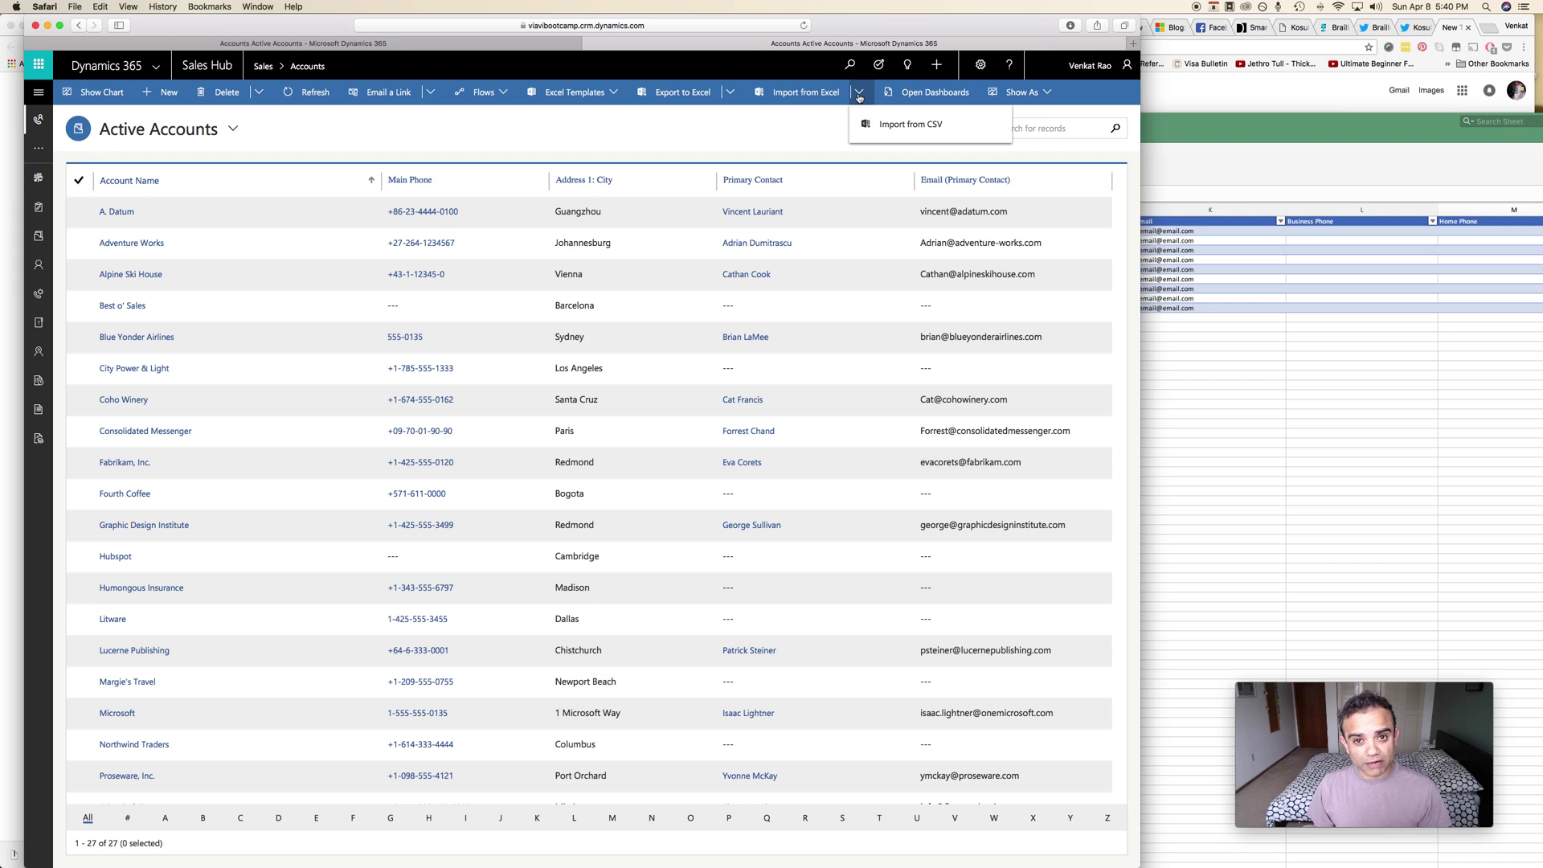
left_click(820, 94)
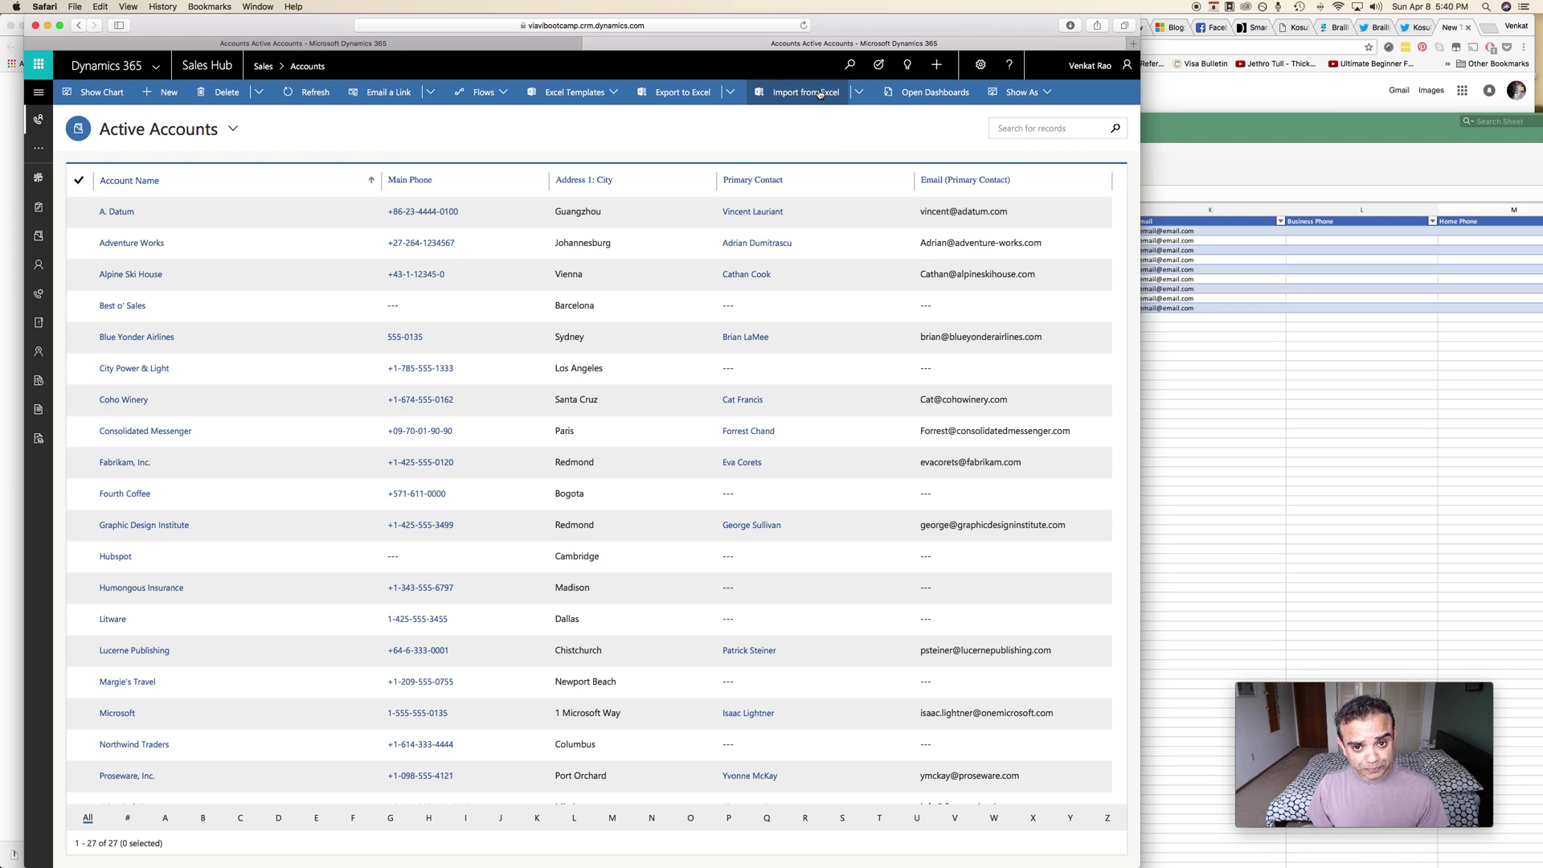
left_click(819, 94)
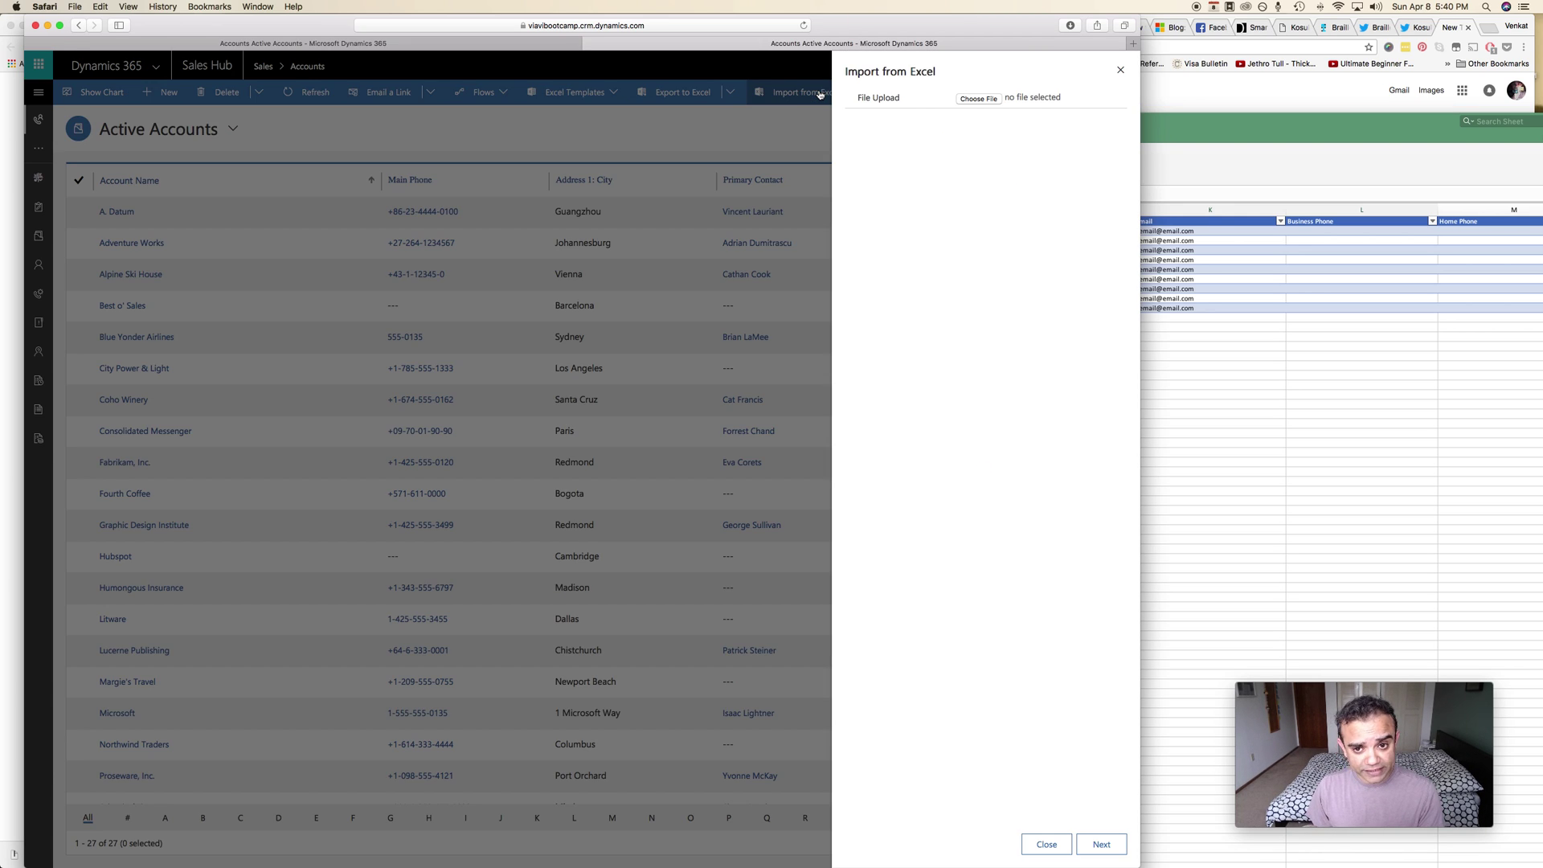
Step: Choose GOT Leads.xls for the Excel import and continue, triggering a file-type error
left_click(982, 101)
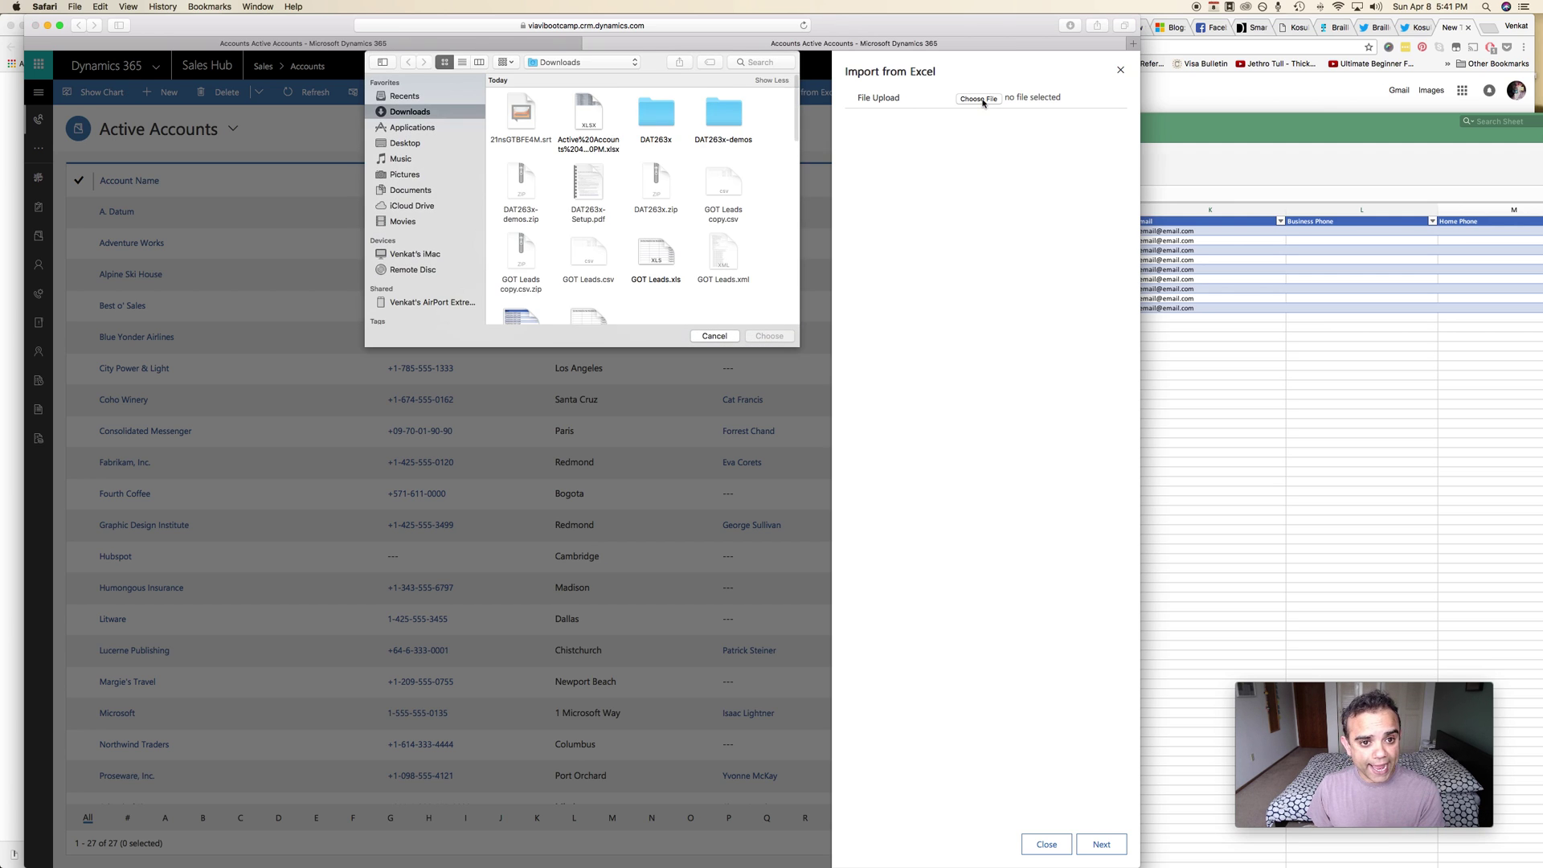
scroll(695, 156, "down", 2)
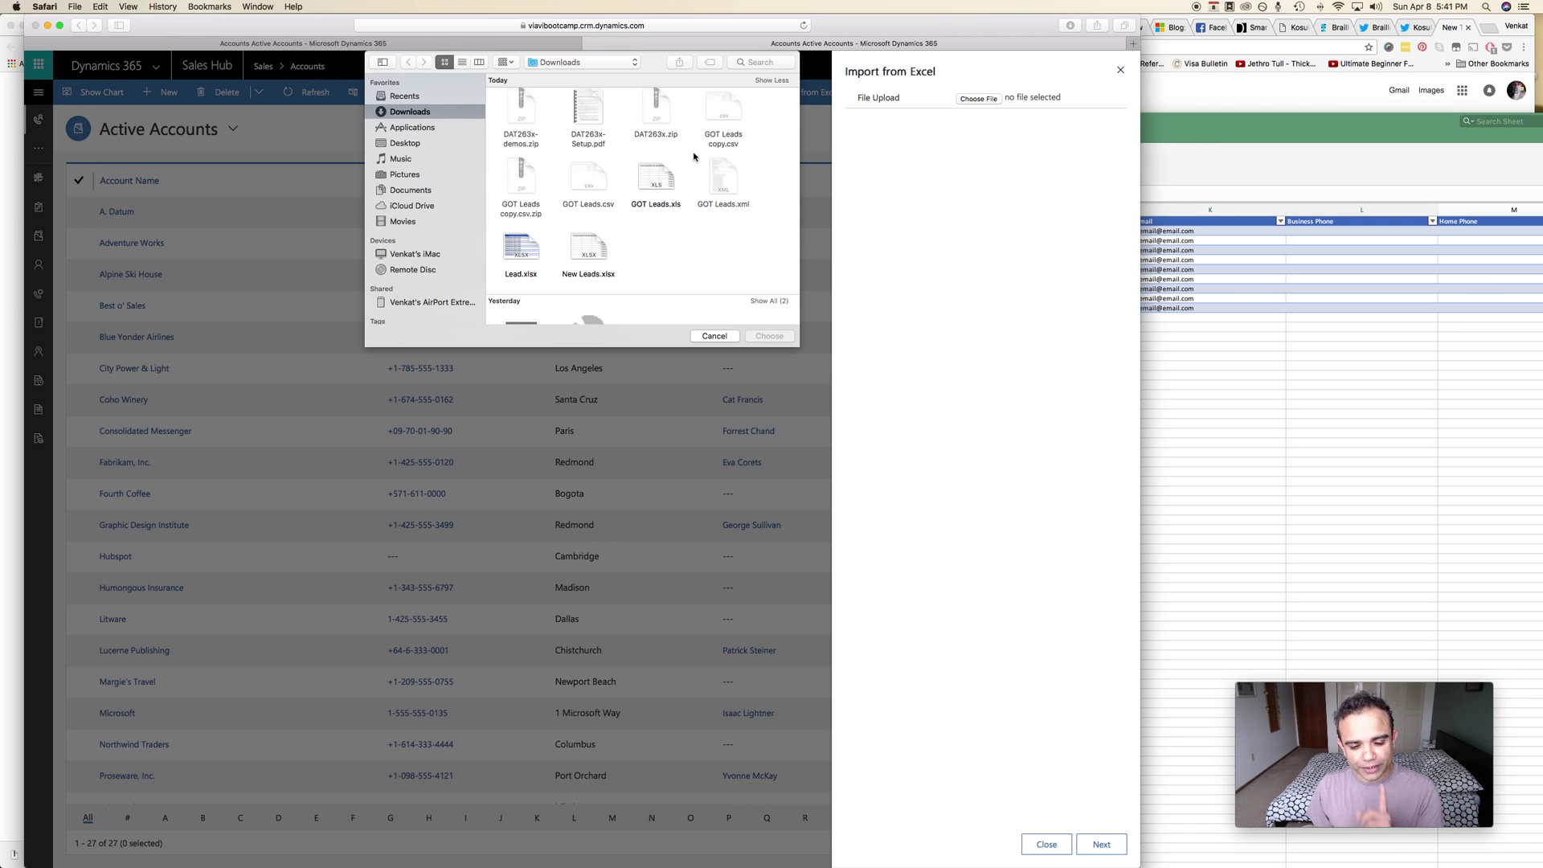
left_click(658, 186)
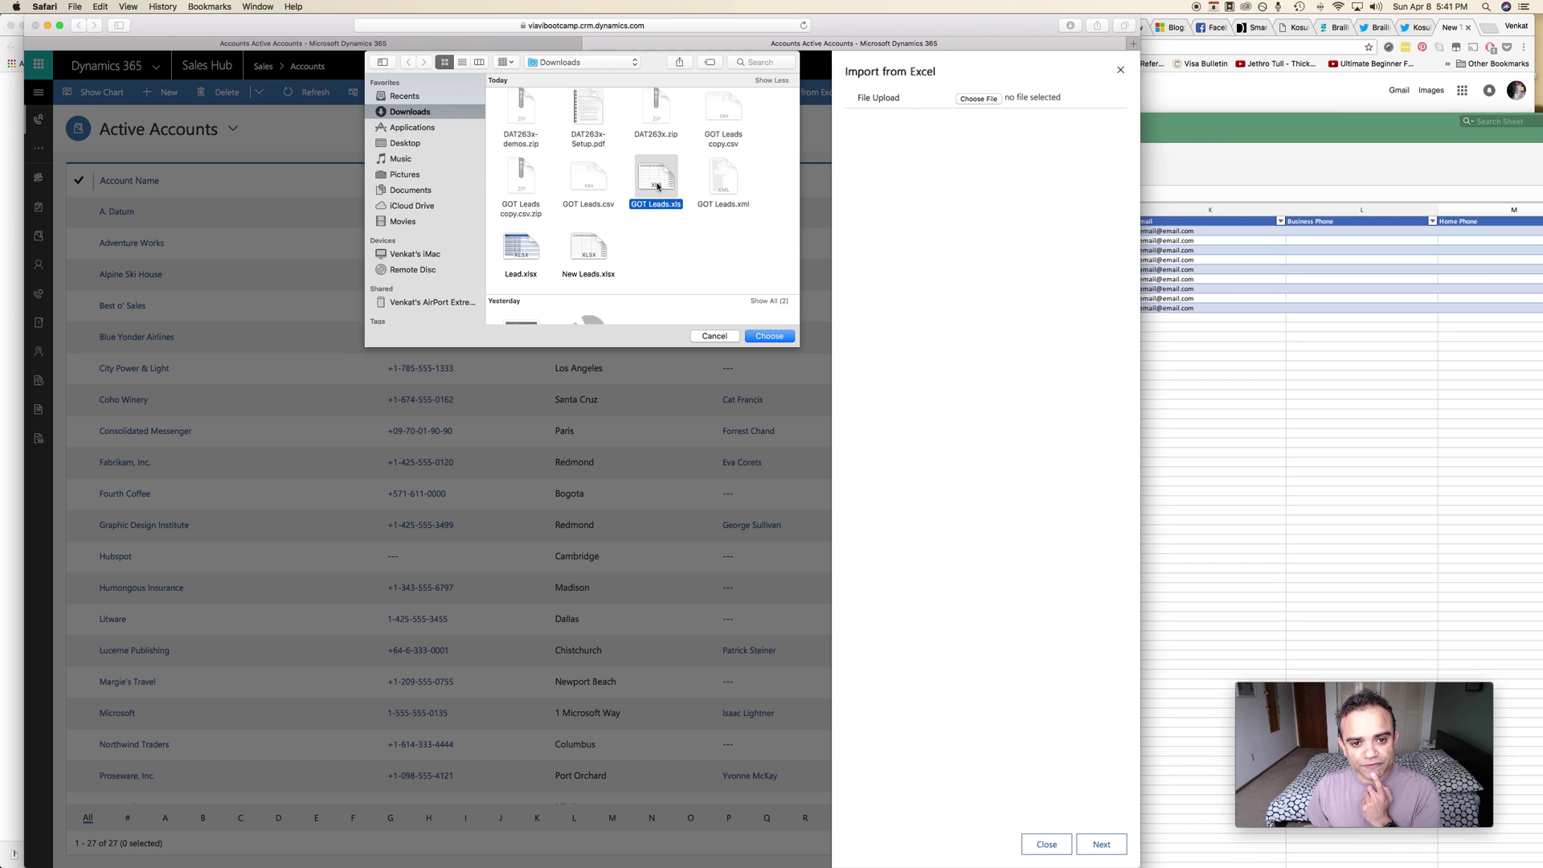
left_click(769, 336)
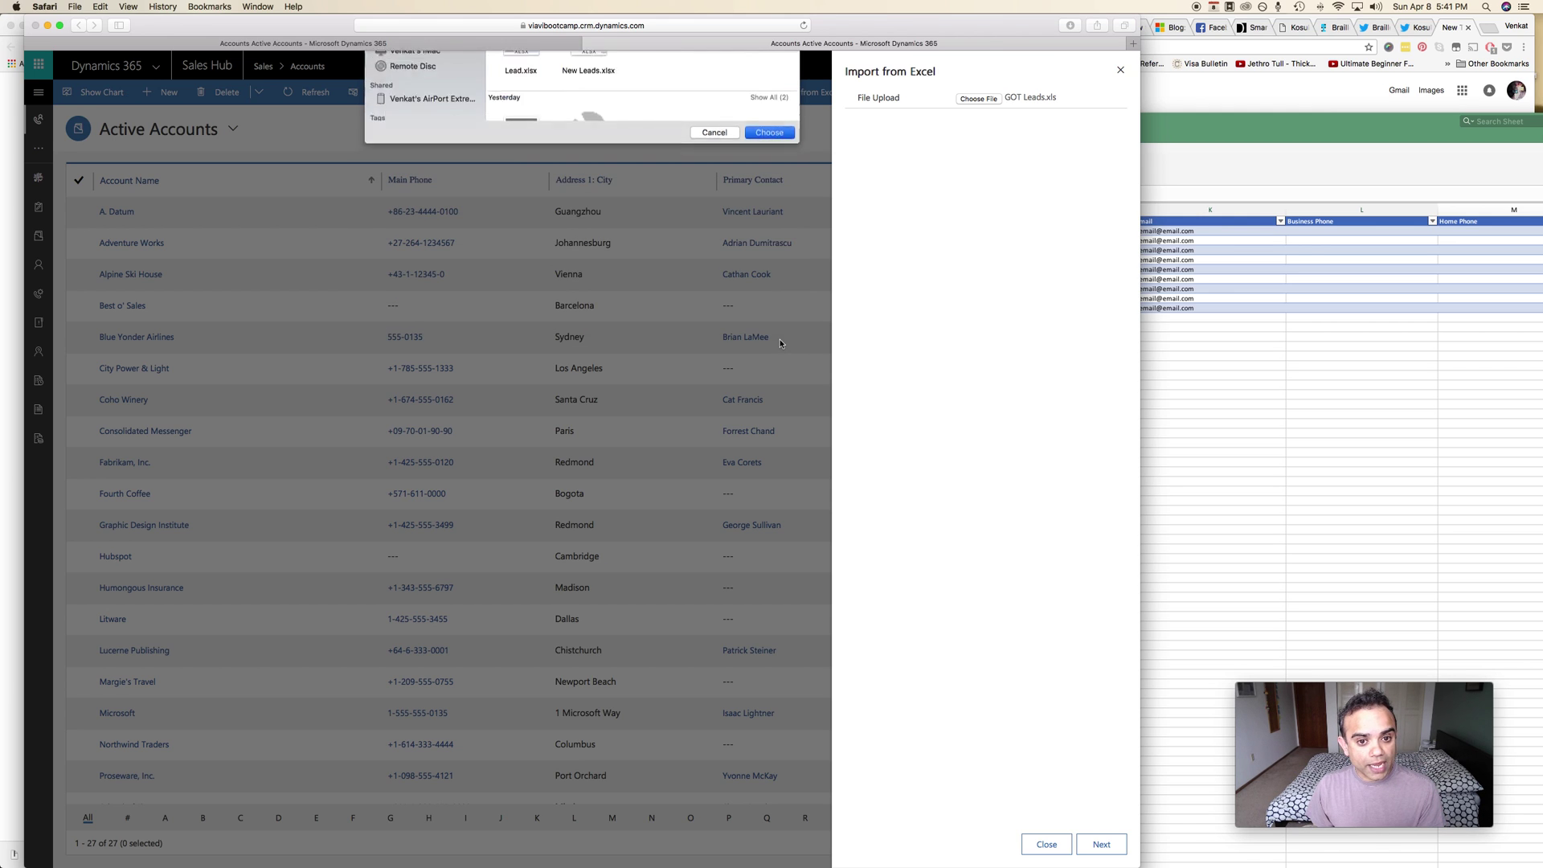
left_click(1099, 844)
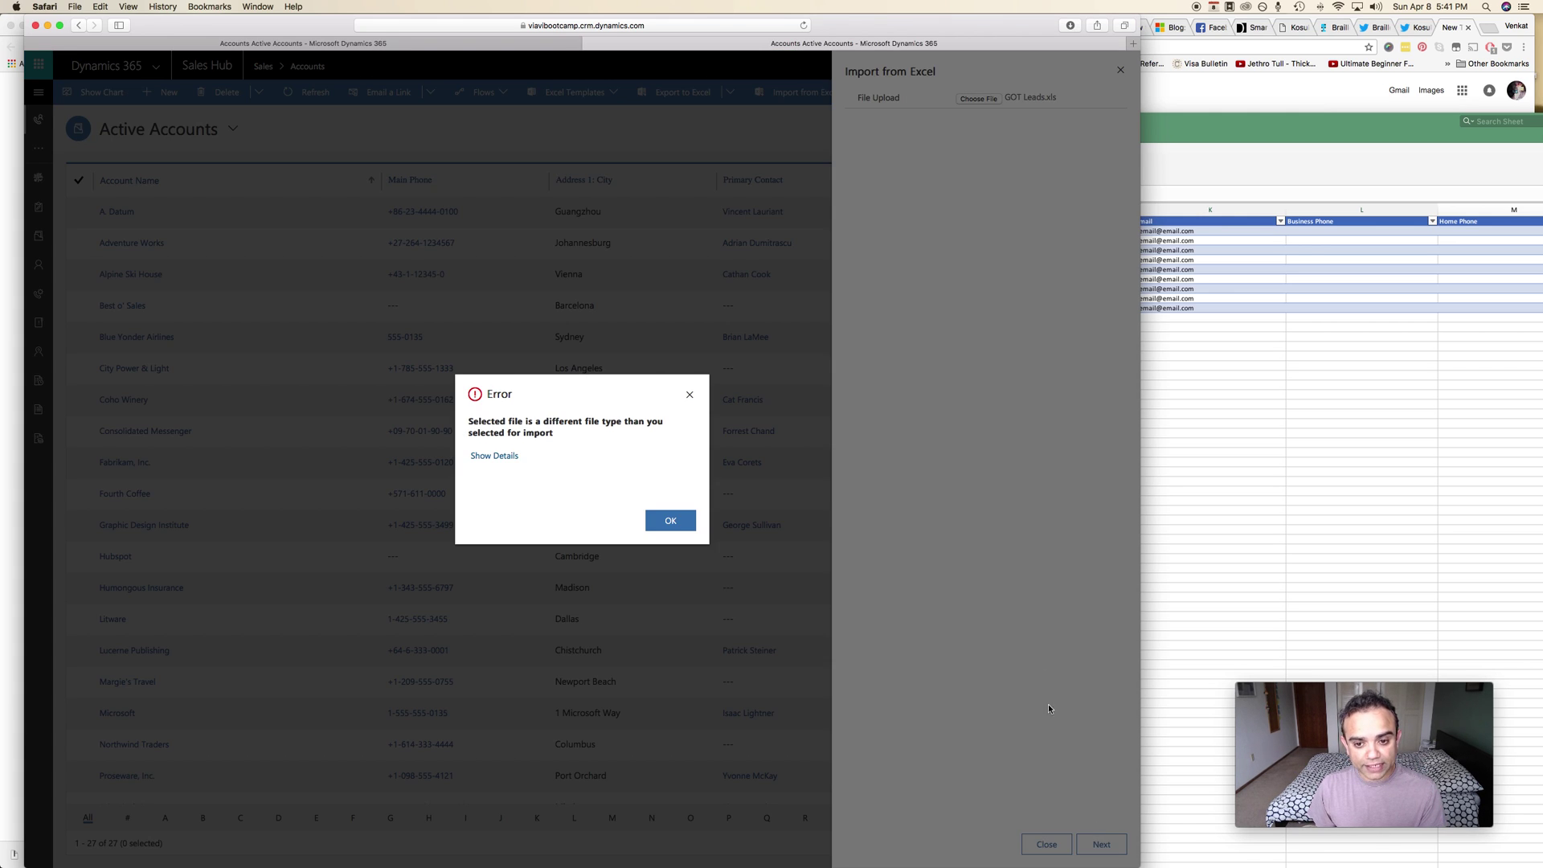
Step: Dismiss the file-type error, choose Lead.xlsx from Downloads, and continue the import
left_click(690, 395)
left_click(979, 99)
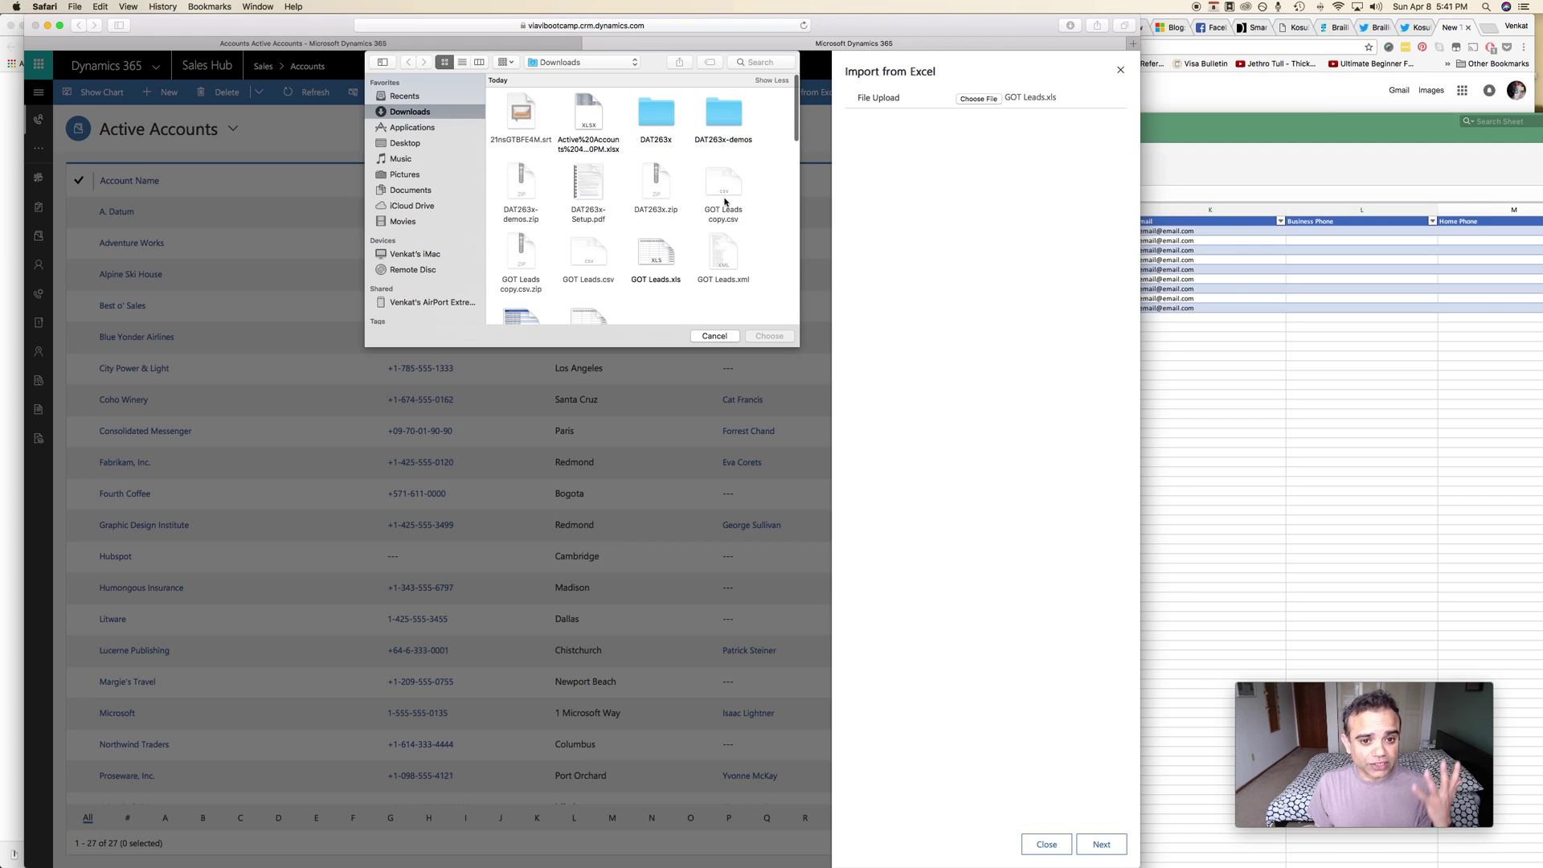
scroll(723, 205, "down", 3)
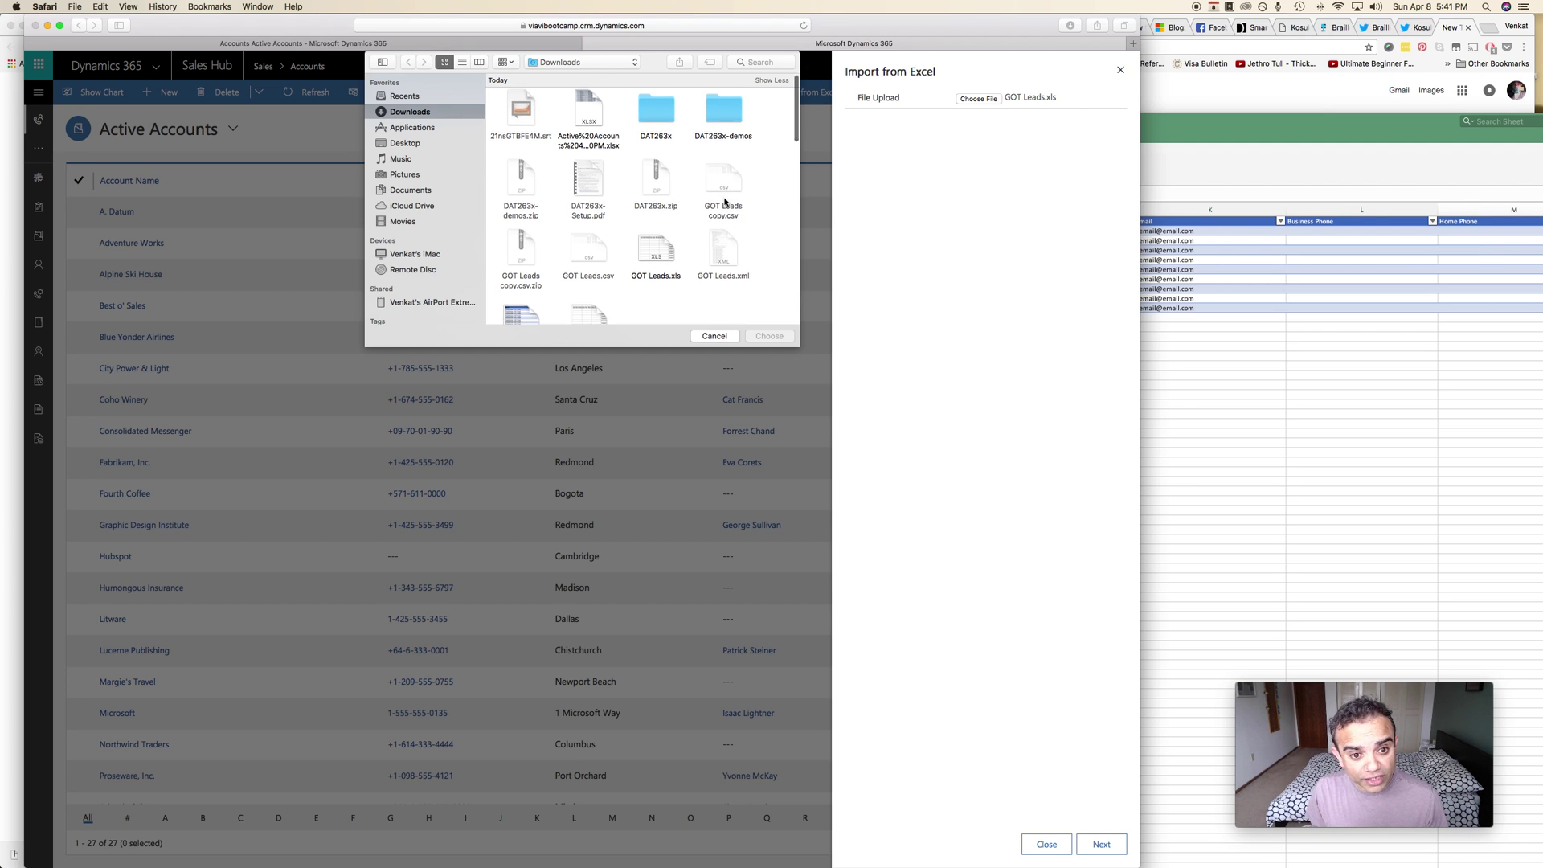
left_click(514, 259)
double_click(514, 259)
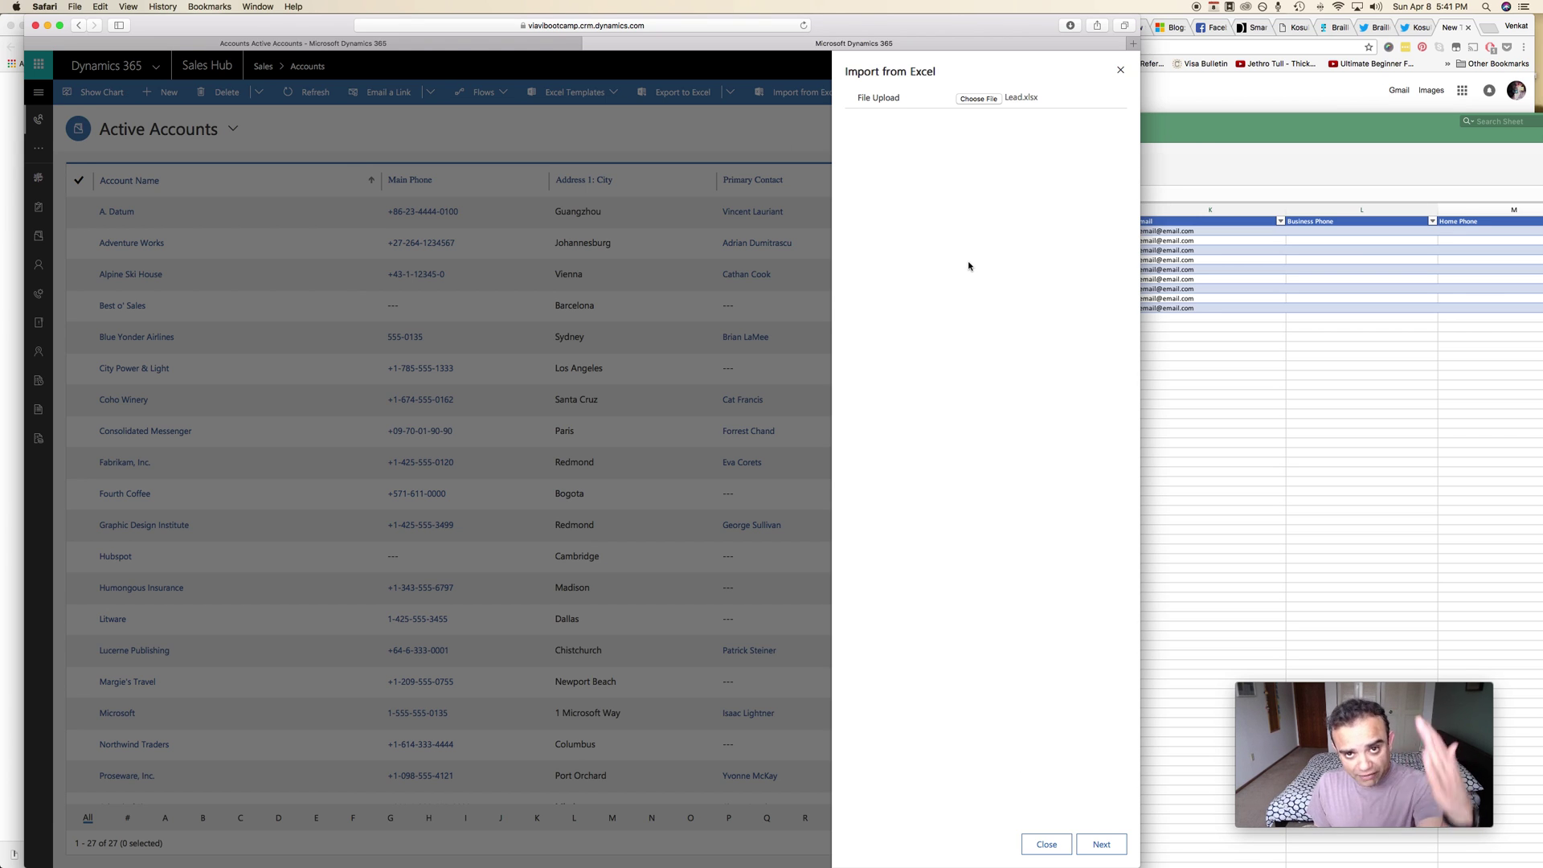
left_click(1103, 848)
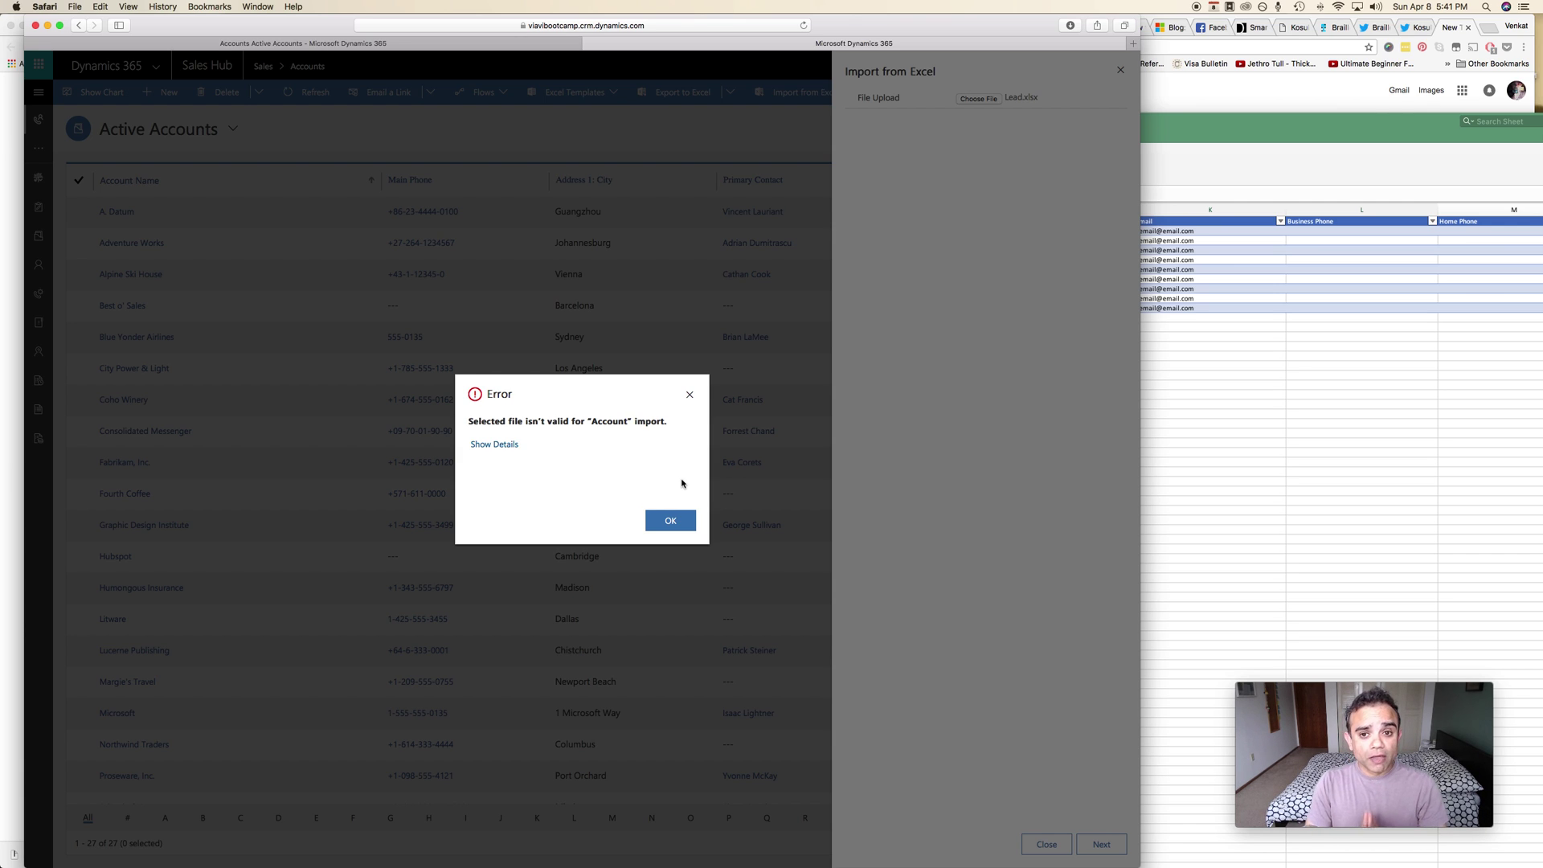
Step: Dismiss the invalid-file error for Account import and close the Import from Excel panel
left_click(671, 520)
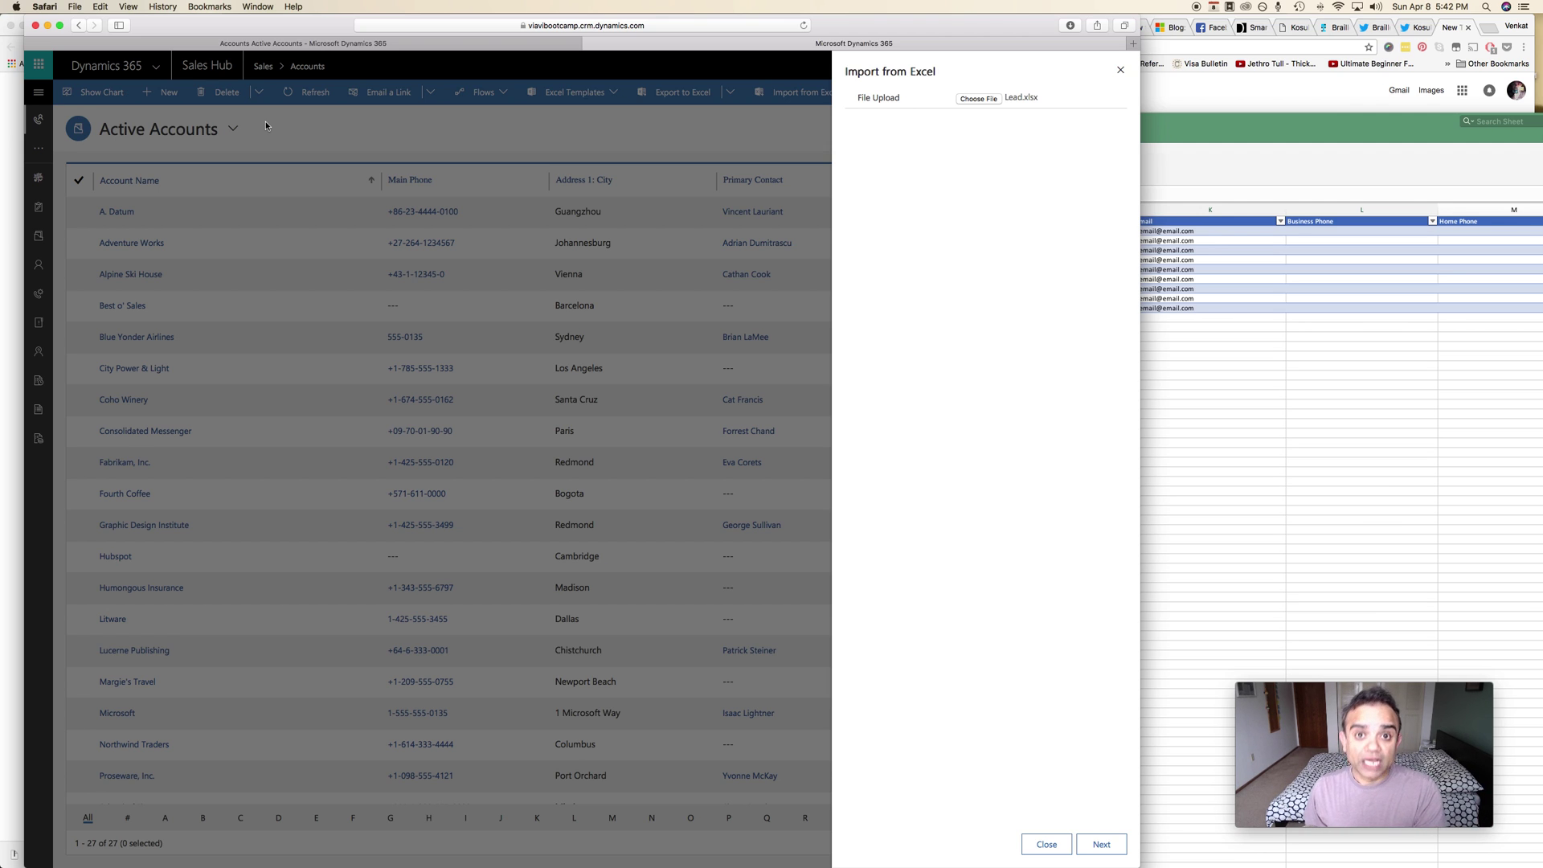
left_click(1121, 70)
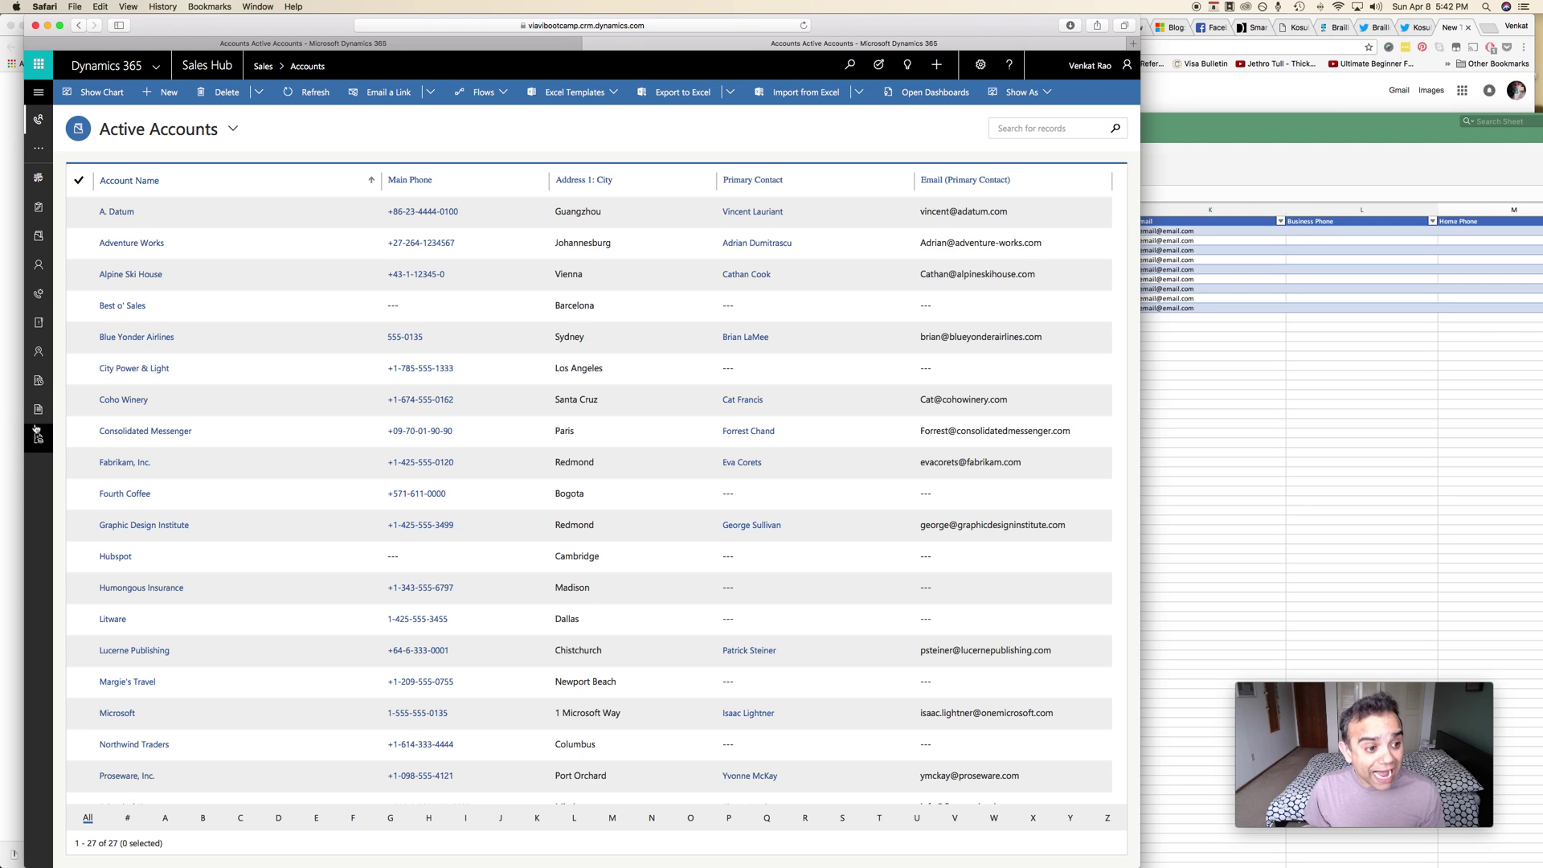
Step: On the Leads list, load Lead.xlsx into Import from Excel and open Review Mapping
left_click(38, 295)
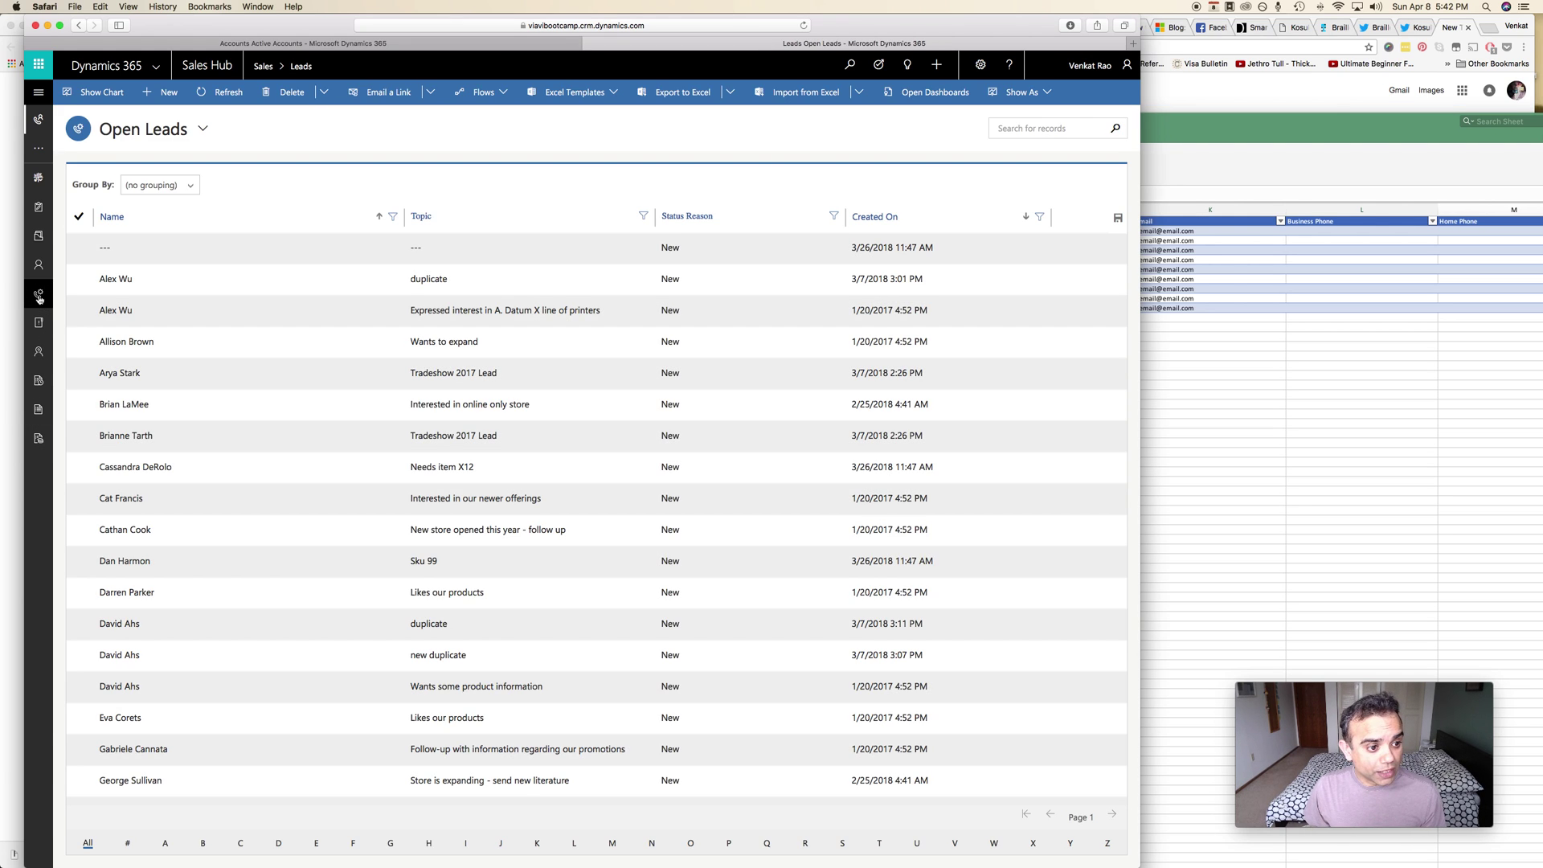
left_click(838, 95)
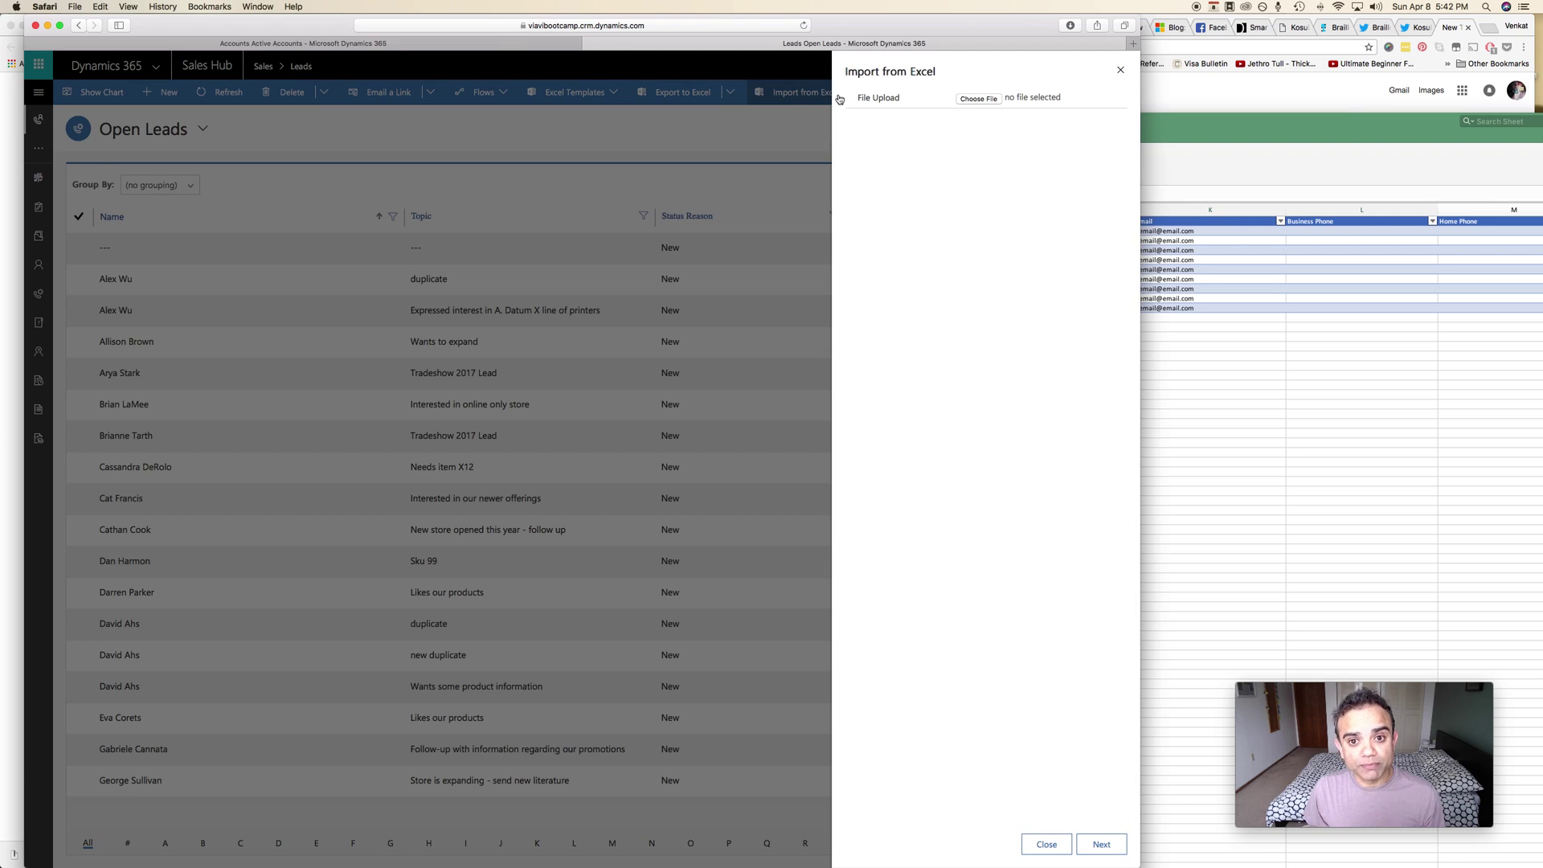
left_click(990, 101)
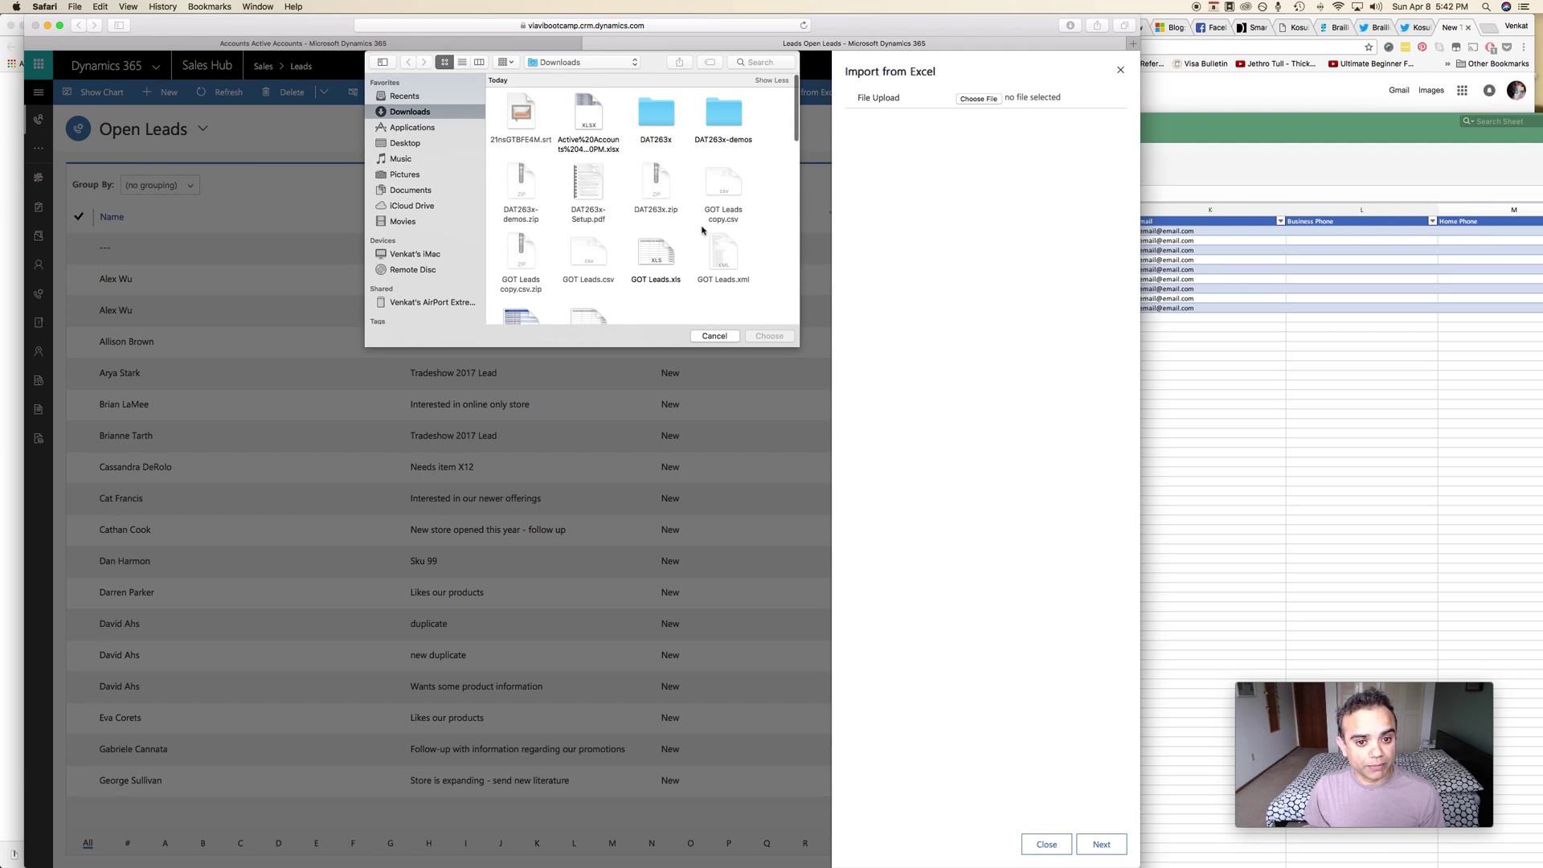
scroll(683, 249, "down", 2)
double_click(530, 277)
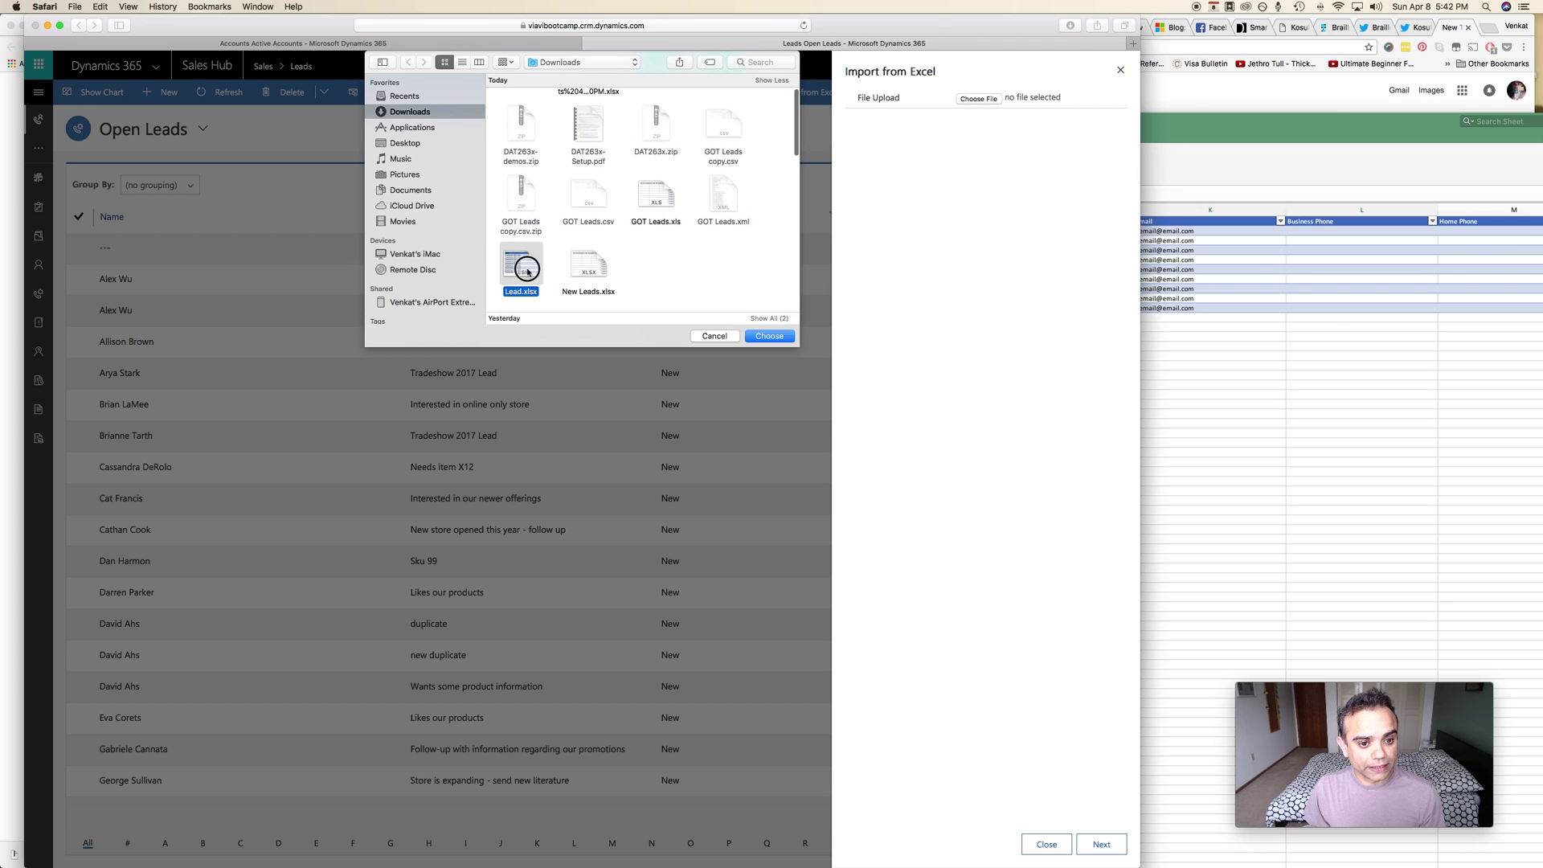
left_click(1101, 844)
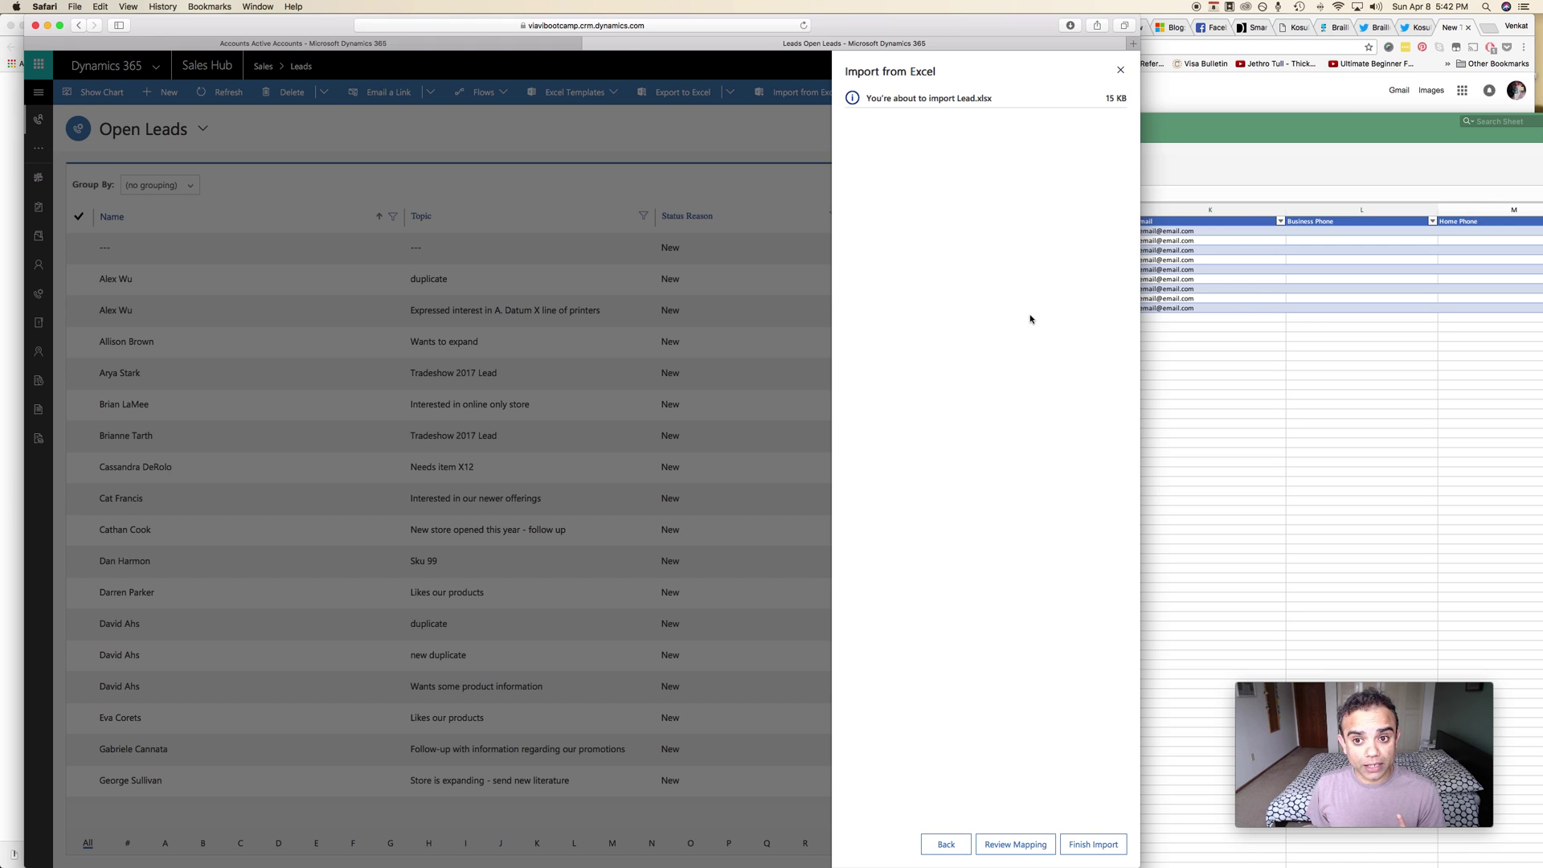
left_click(1083, 848)
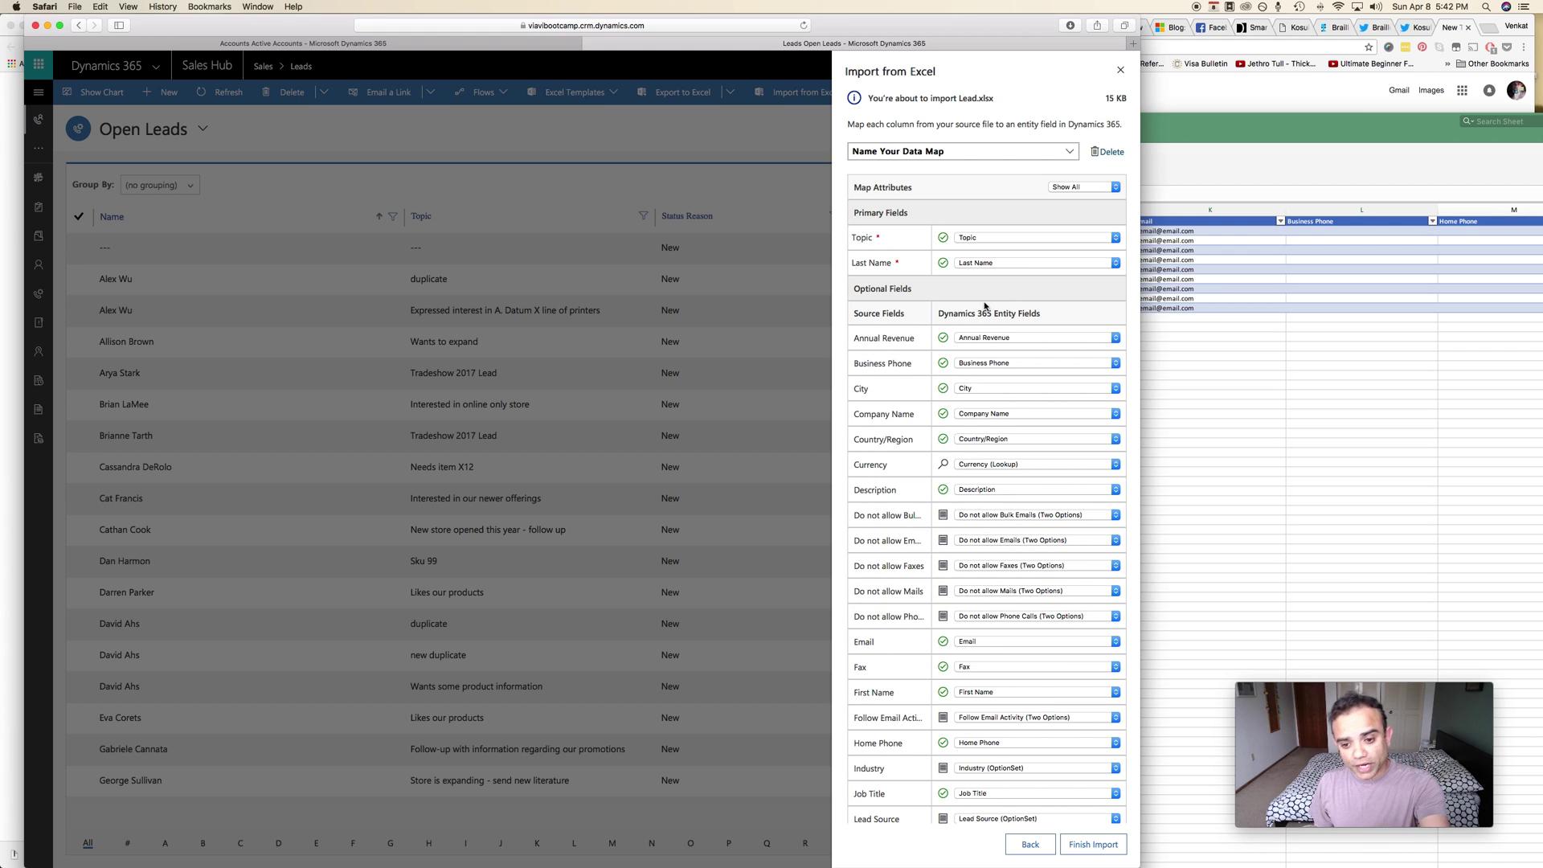
Step: Look over the Lead.xlsx mapping and default data map name, then finish the import
scroll(986, 305, "down", 5)
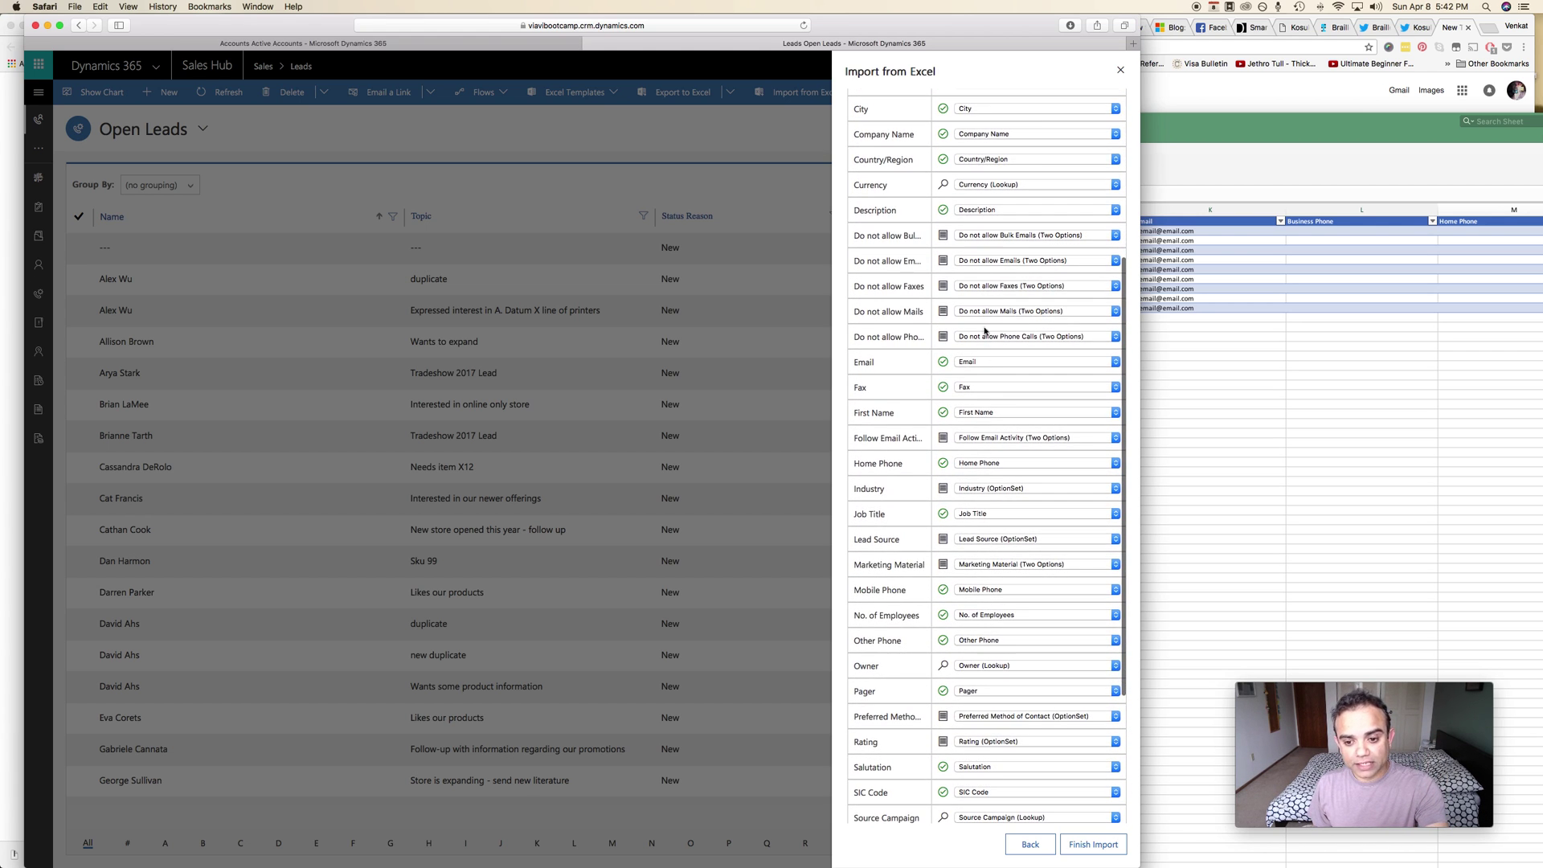
scroll(985, 464, "up", 5)
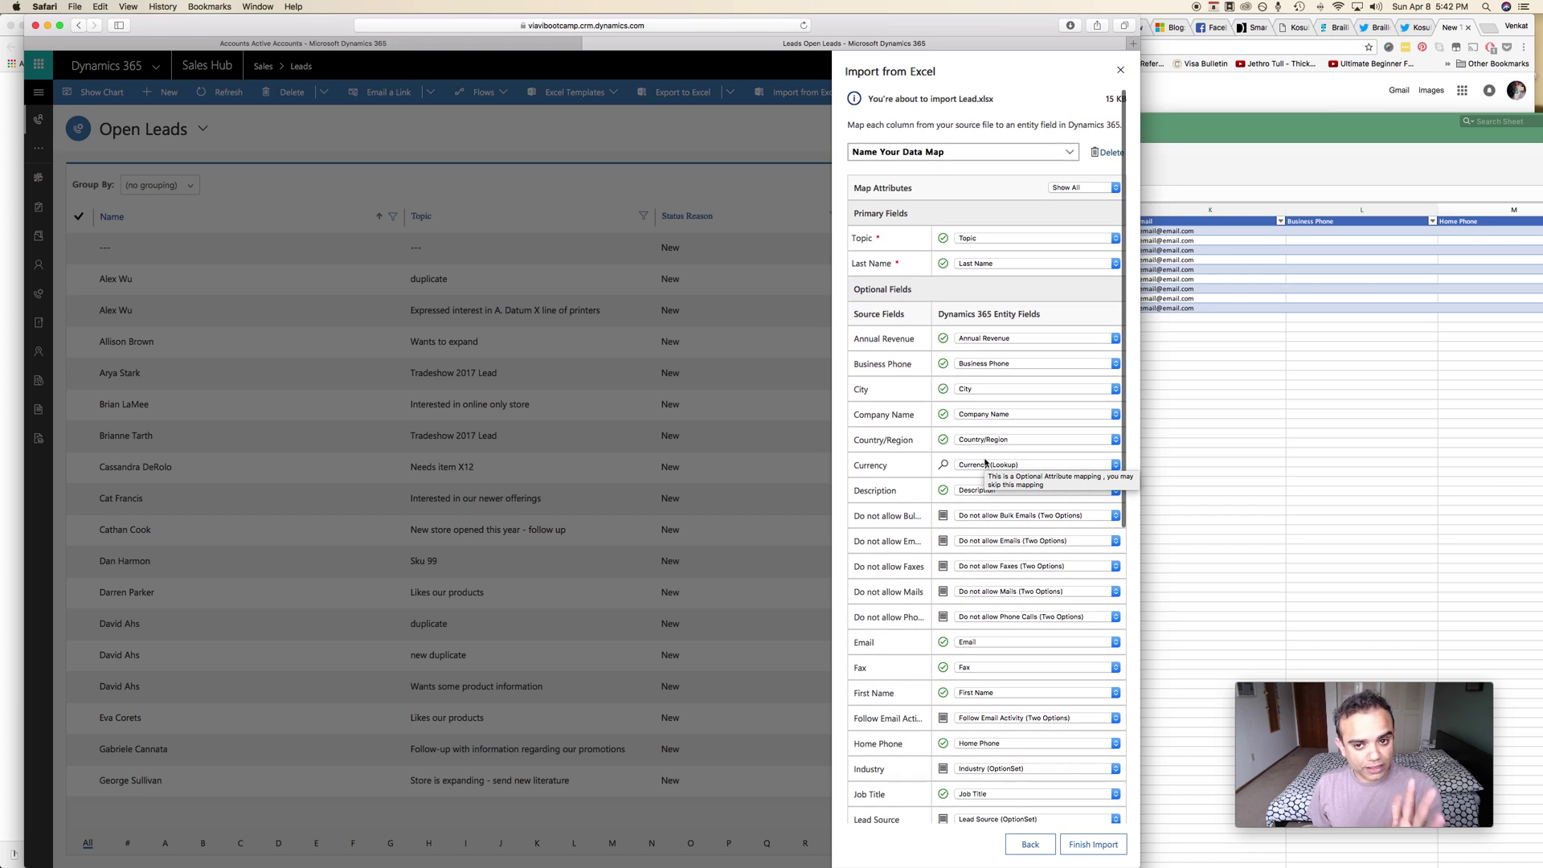
left_click_drag(975, 151, 807, 151)
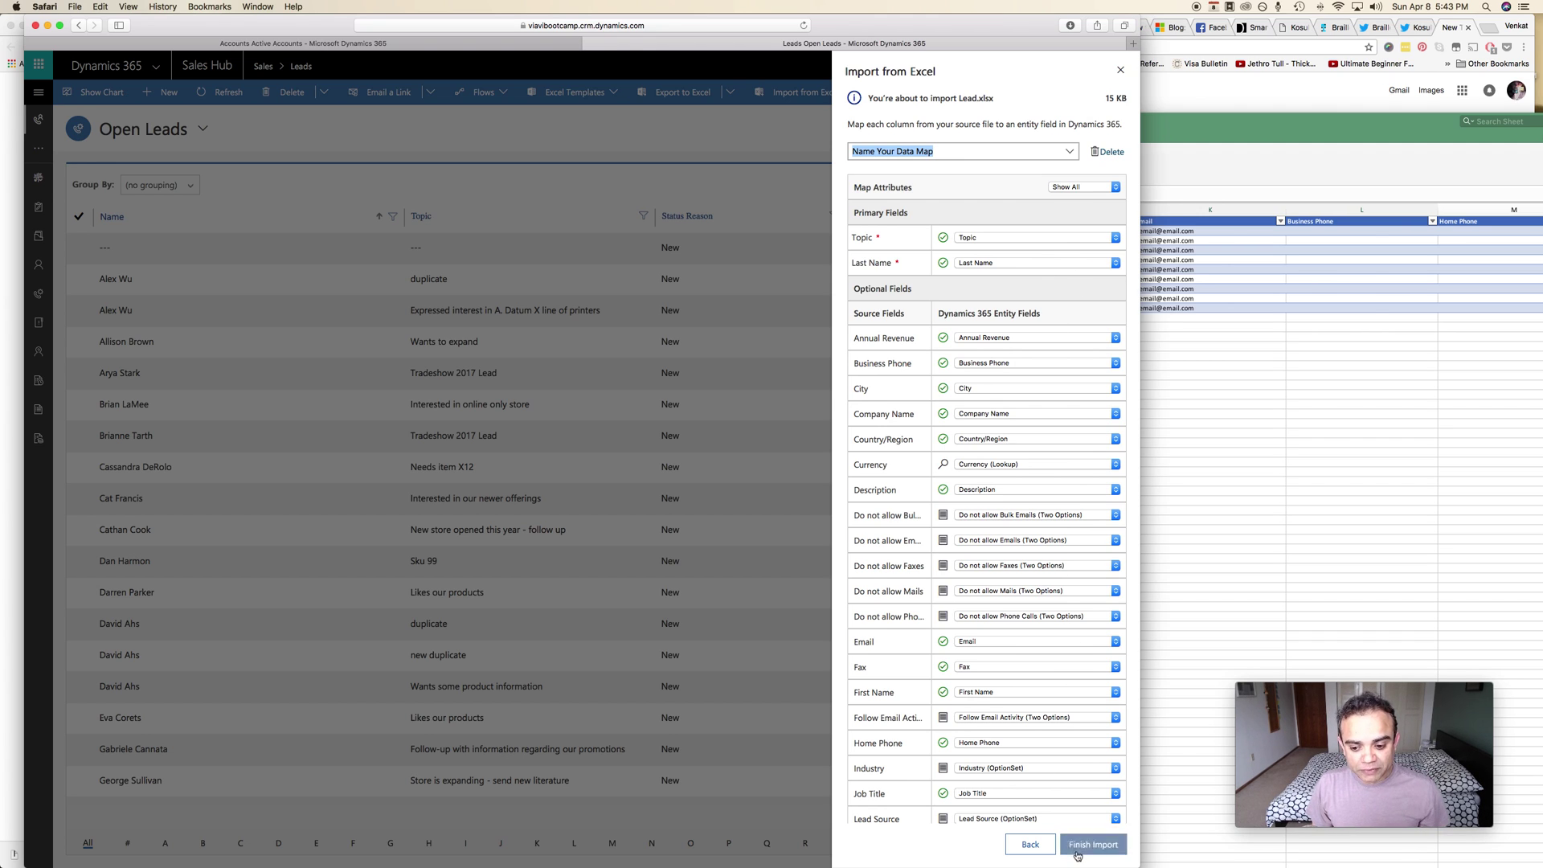
scroll(984, 290, "down", 5)
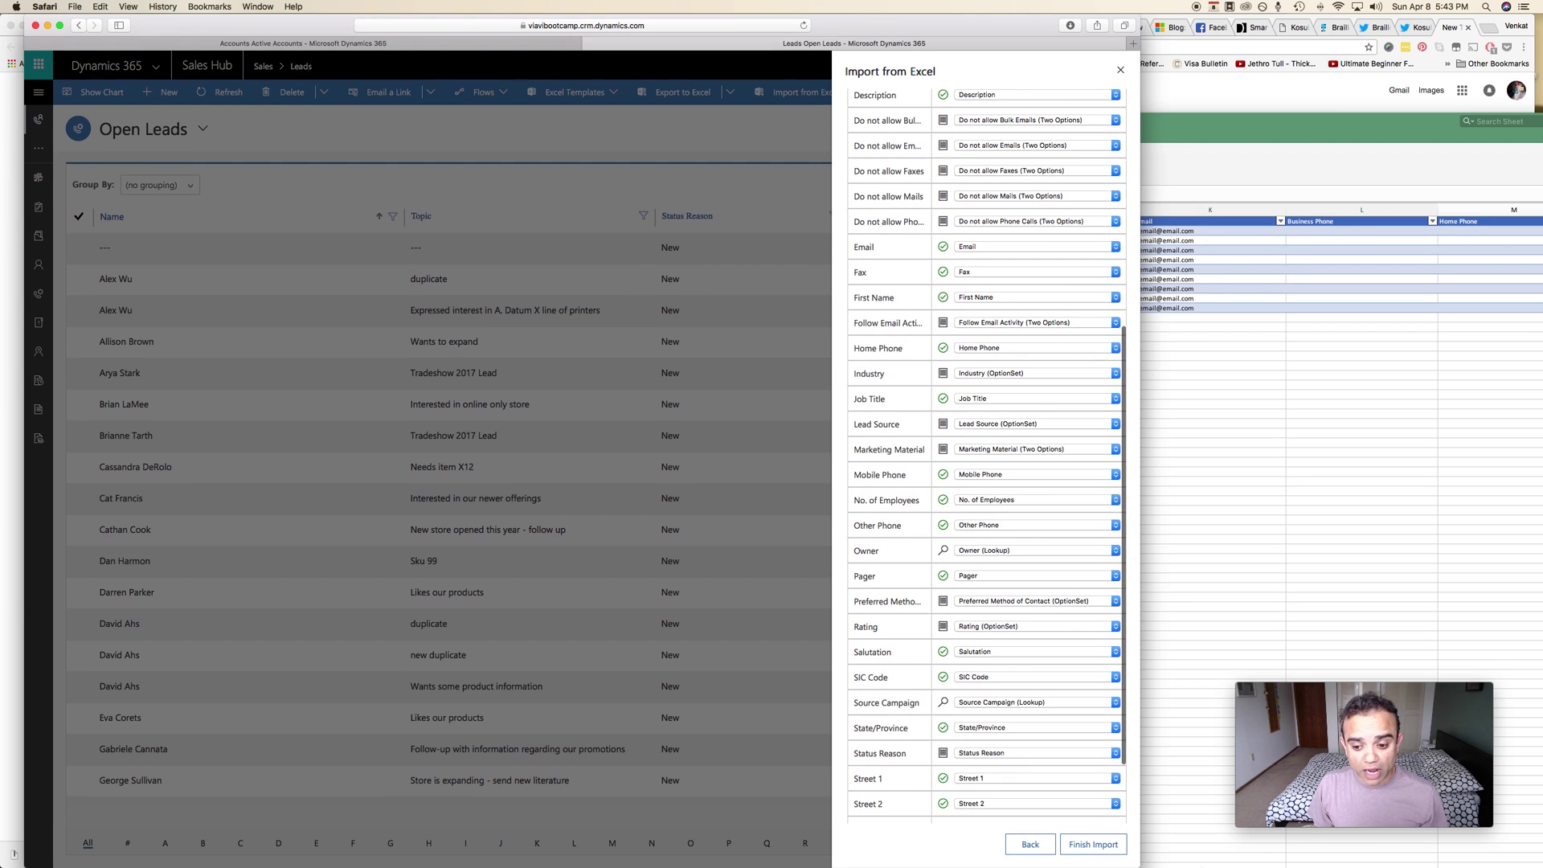
left_click(1096, 845)
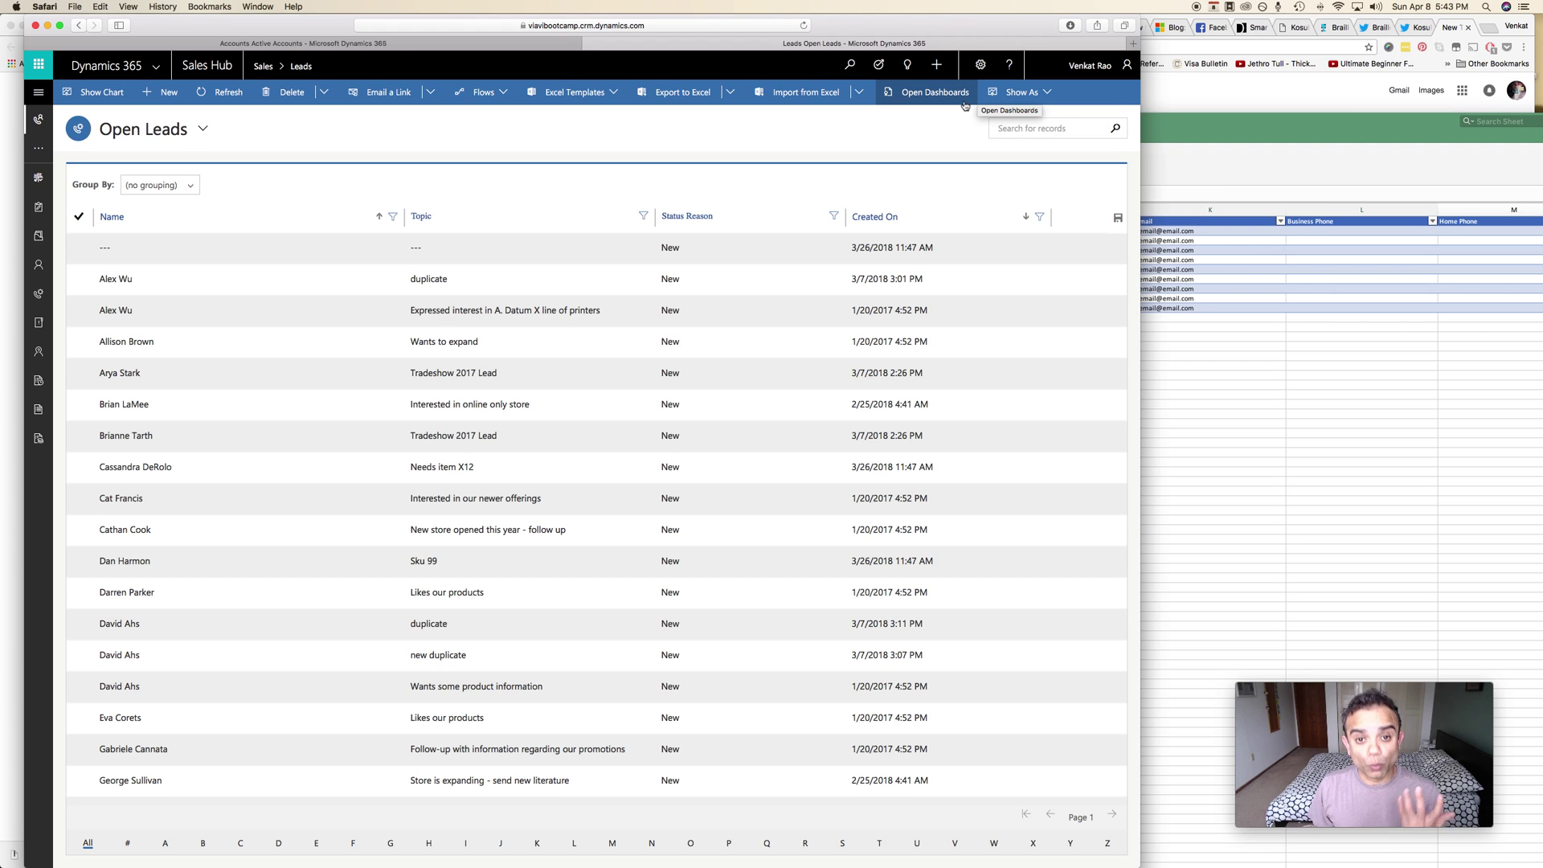
Step: Import from CSV with GOT Leads.csv, passing the delimiter settings to Review Mapping
left_click(859, 92)
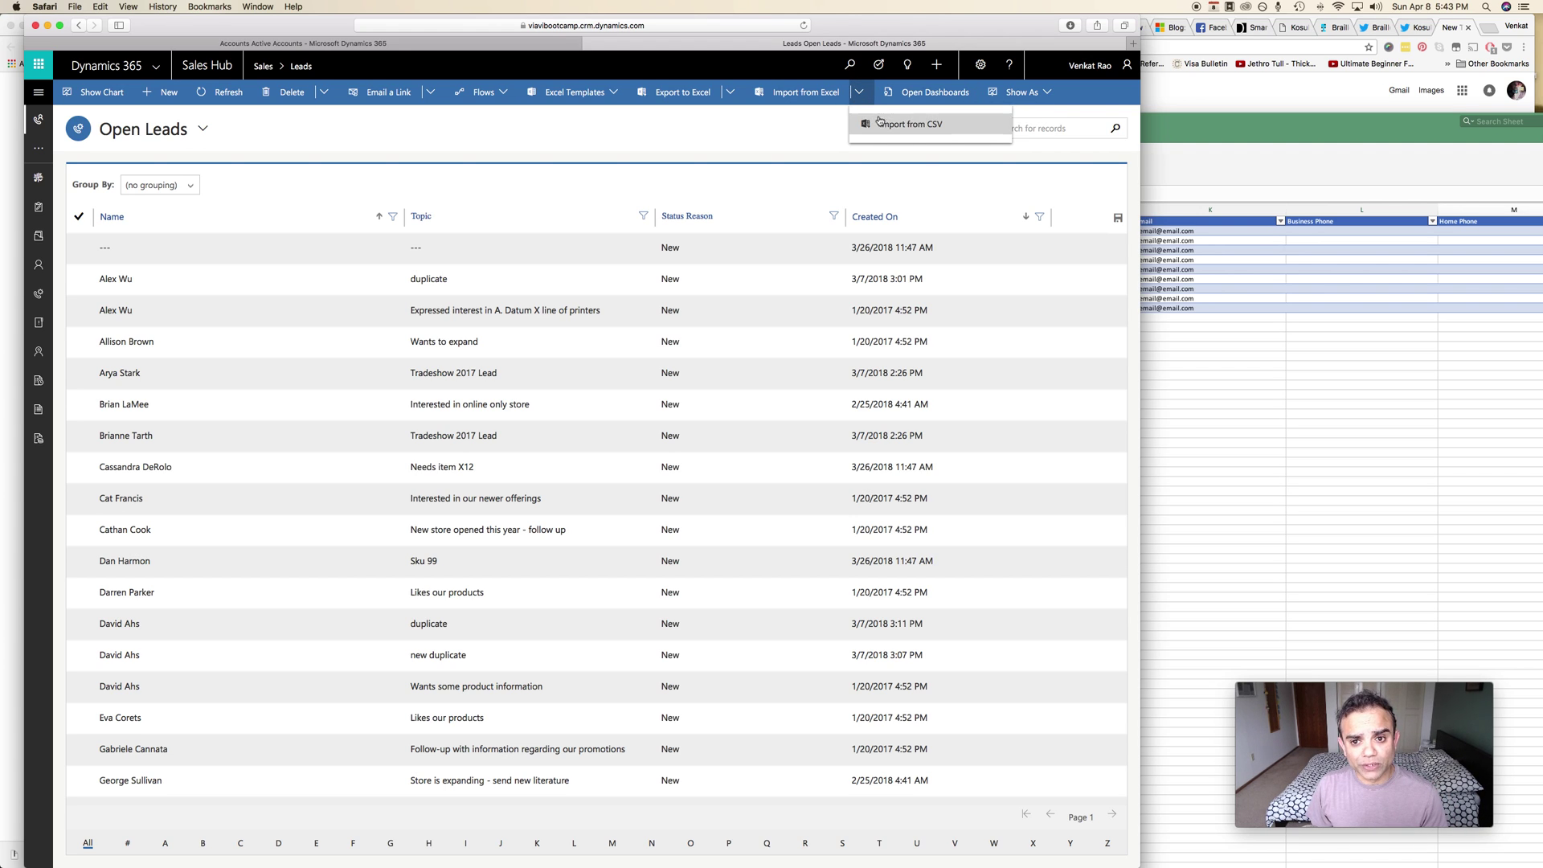
left_click(905, 125)
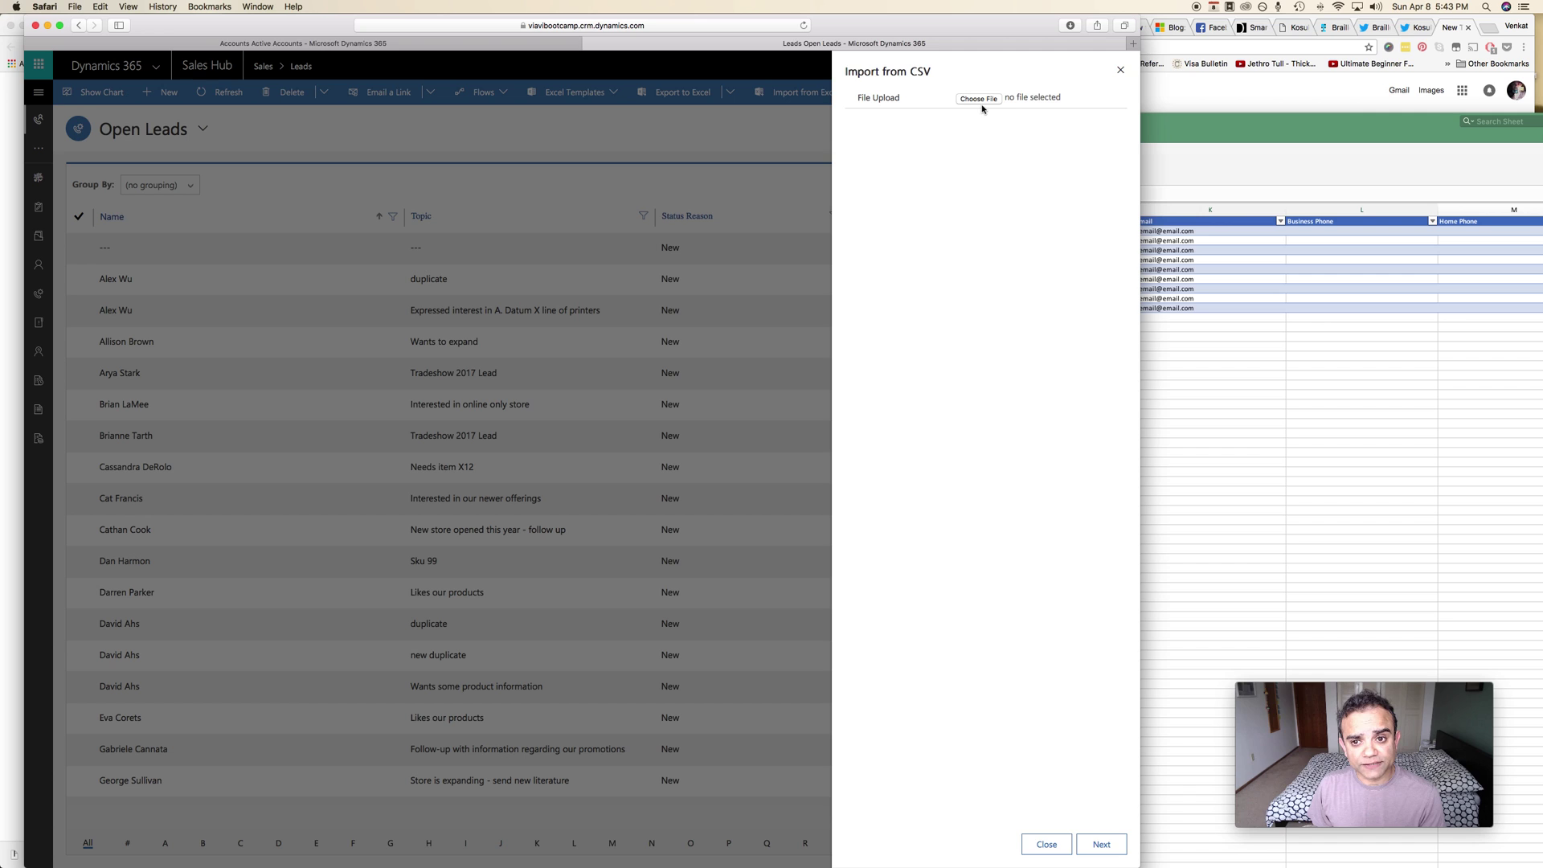
left_click(983, 103)
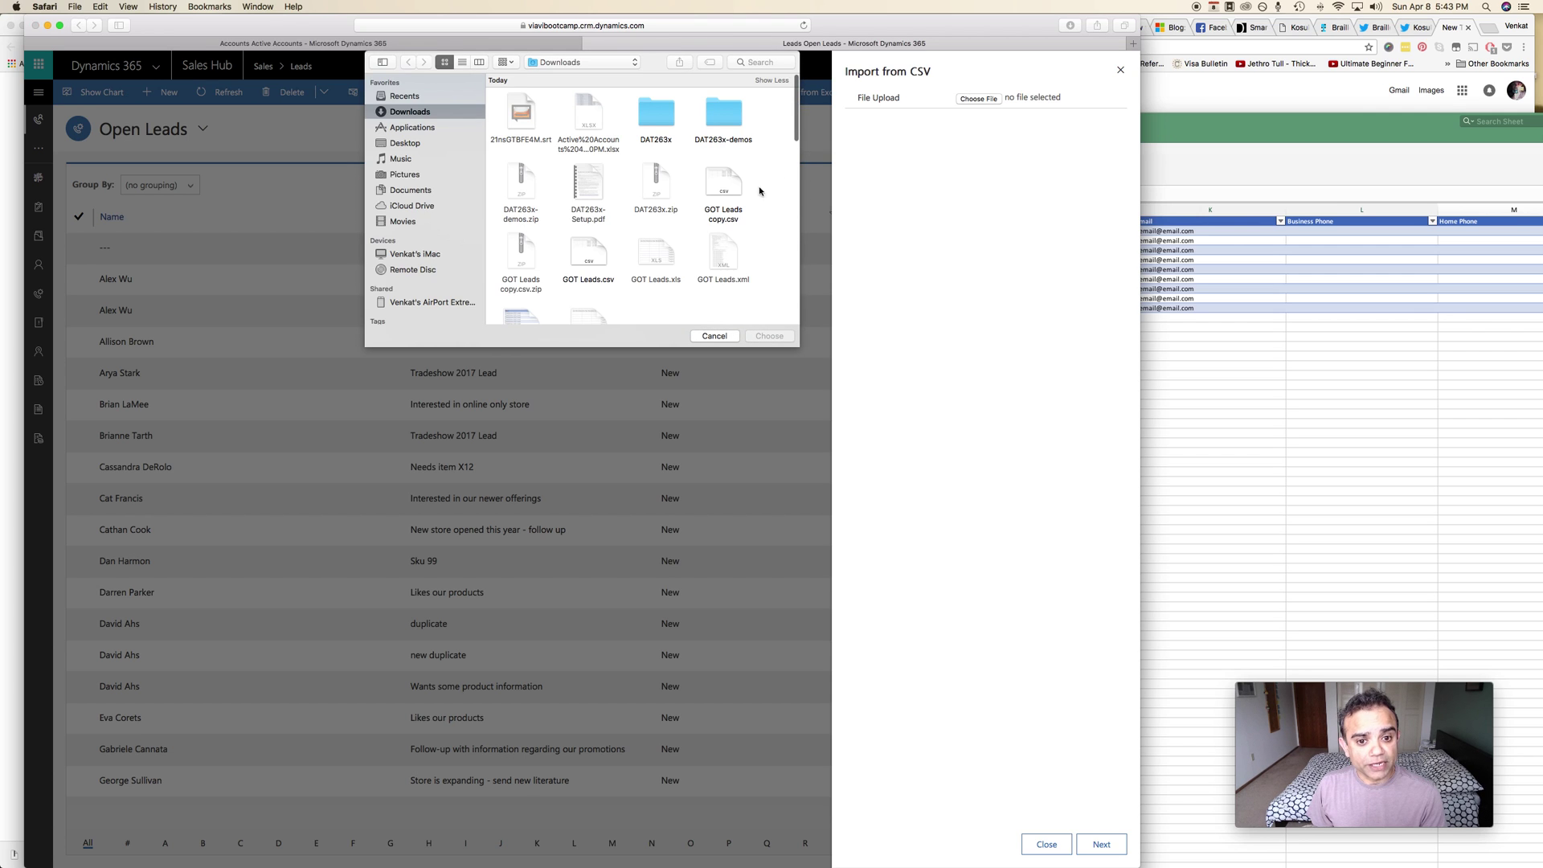
scroll(606, 299, "down", 2)
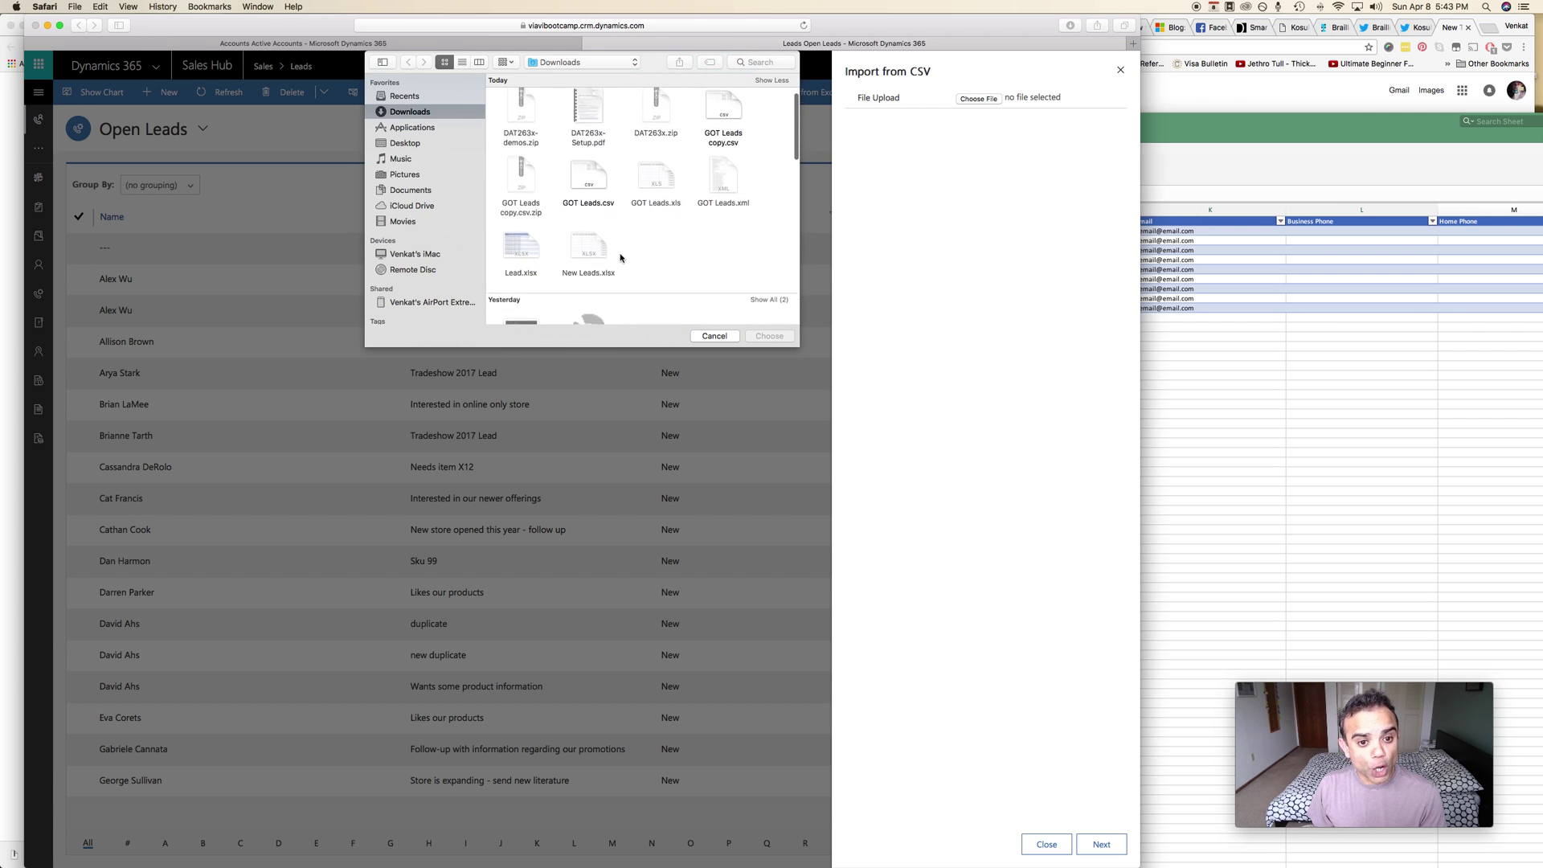
scroll(621, 258, "up", 2)
left_click(604, 263)
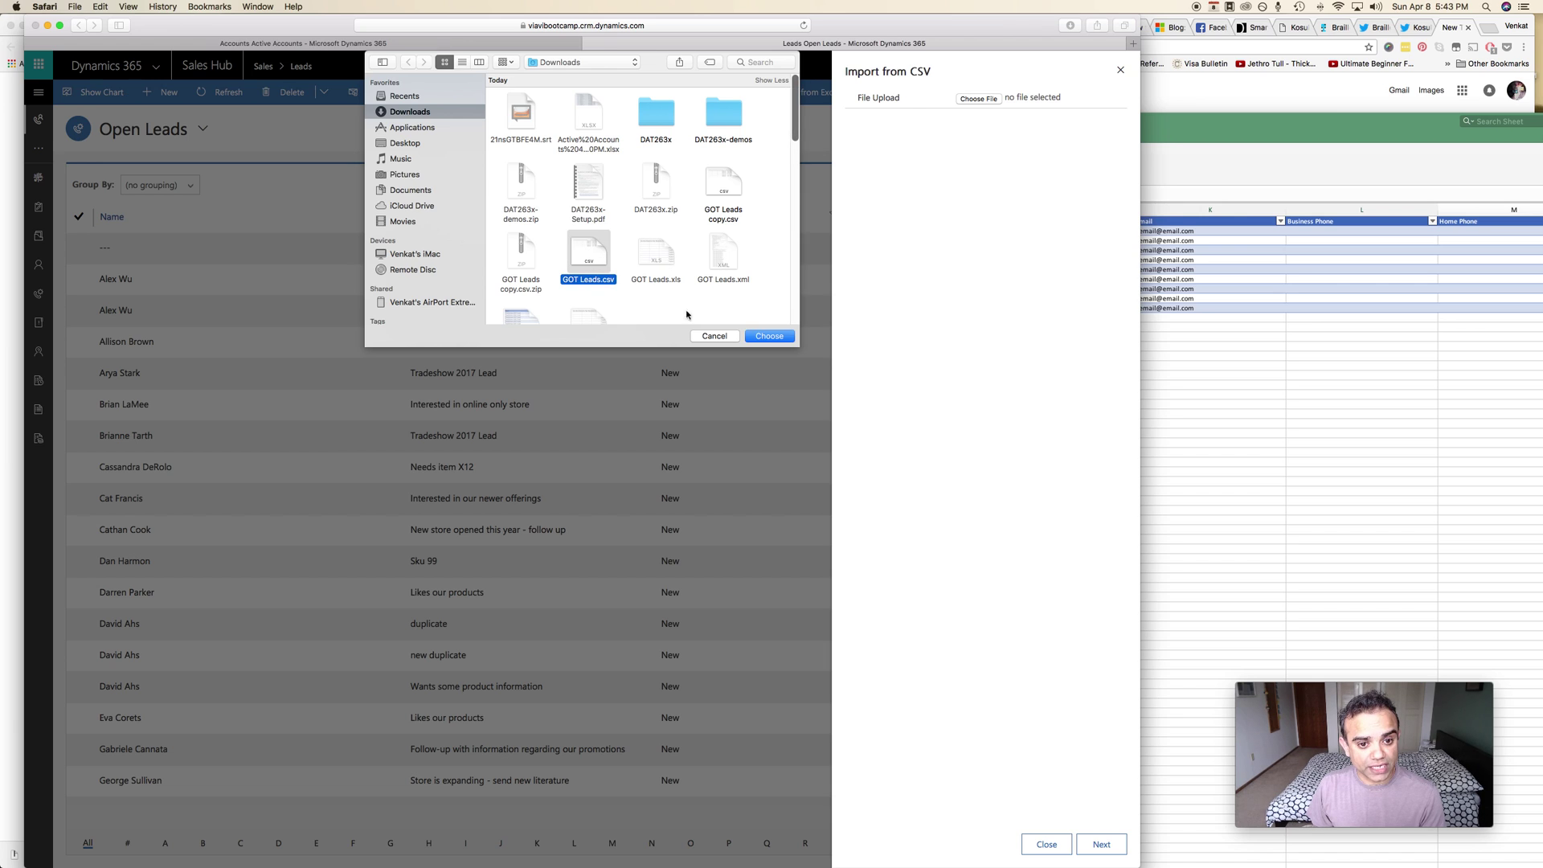
left_click(777, 338)
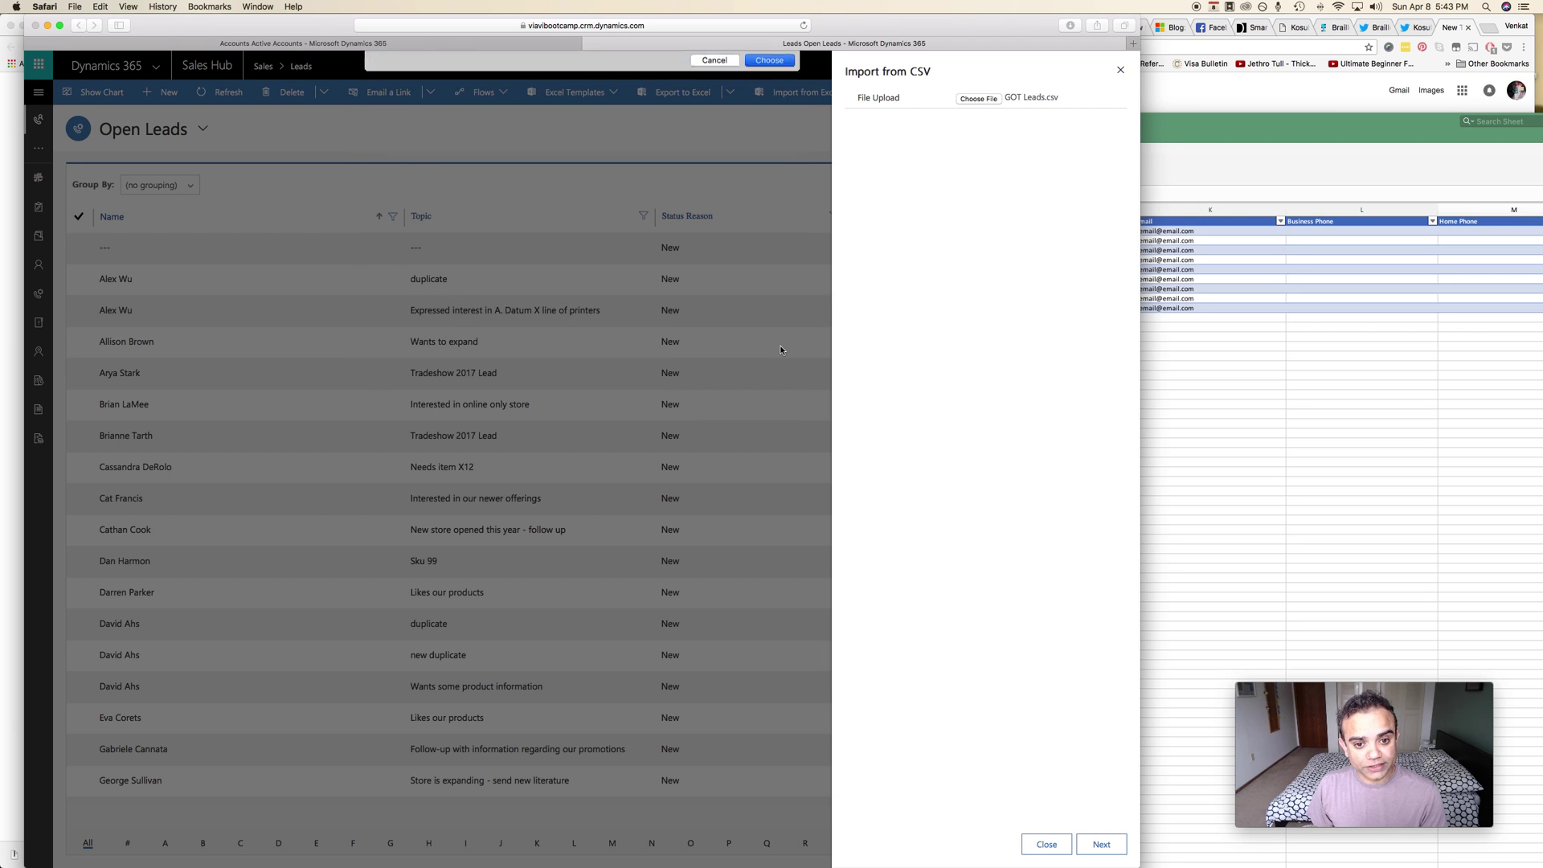
left_click(1108, 846)
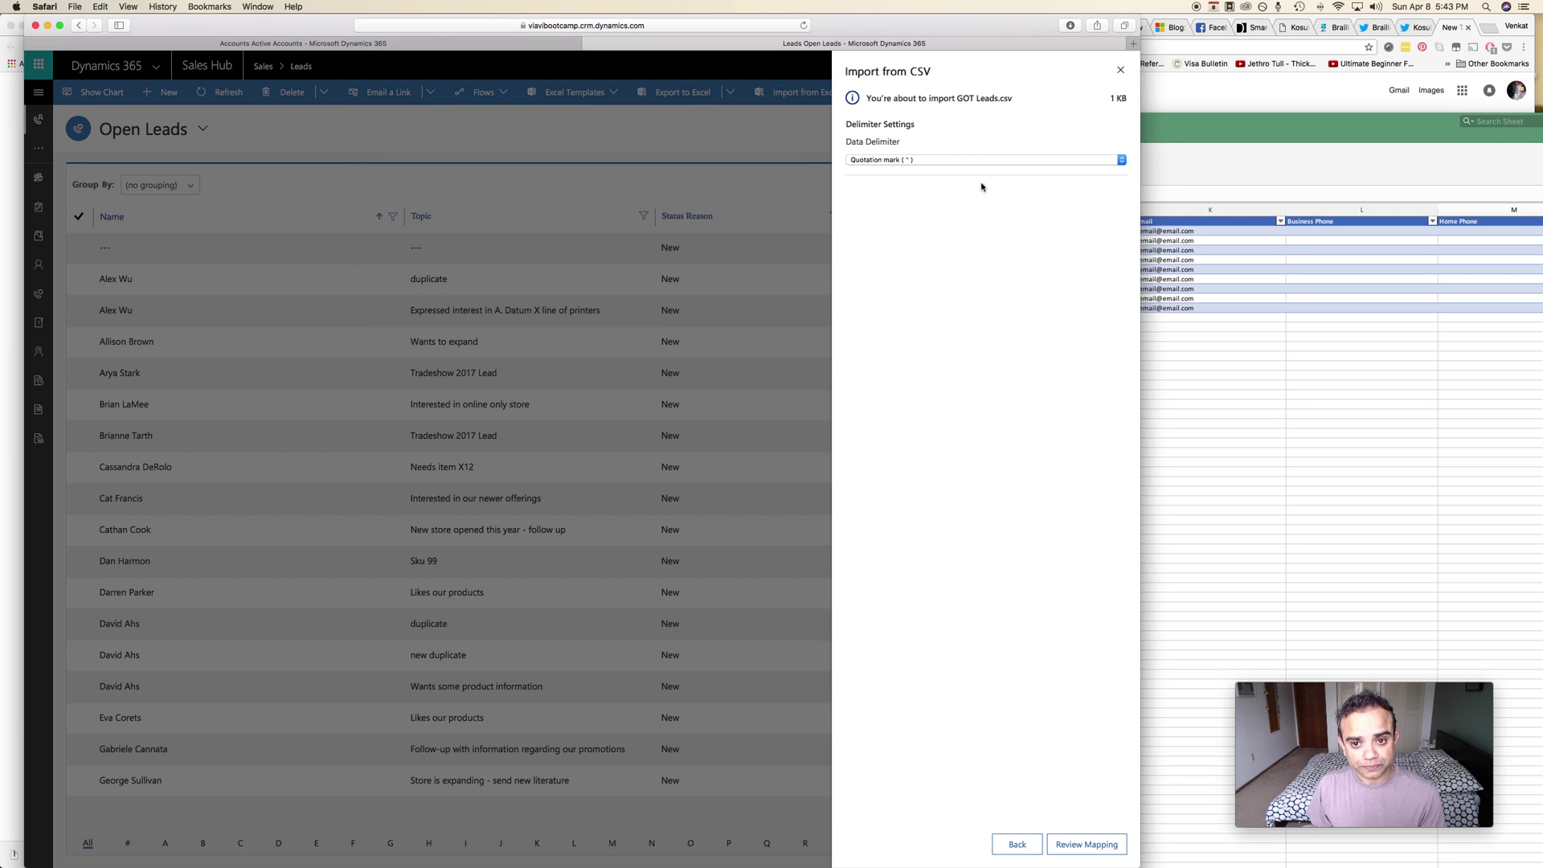
left_click(1077, 840)
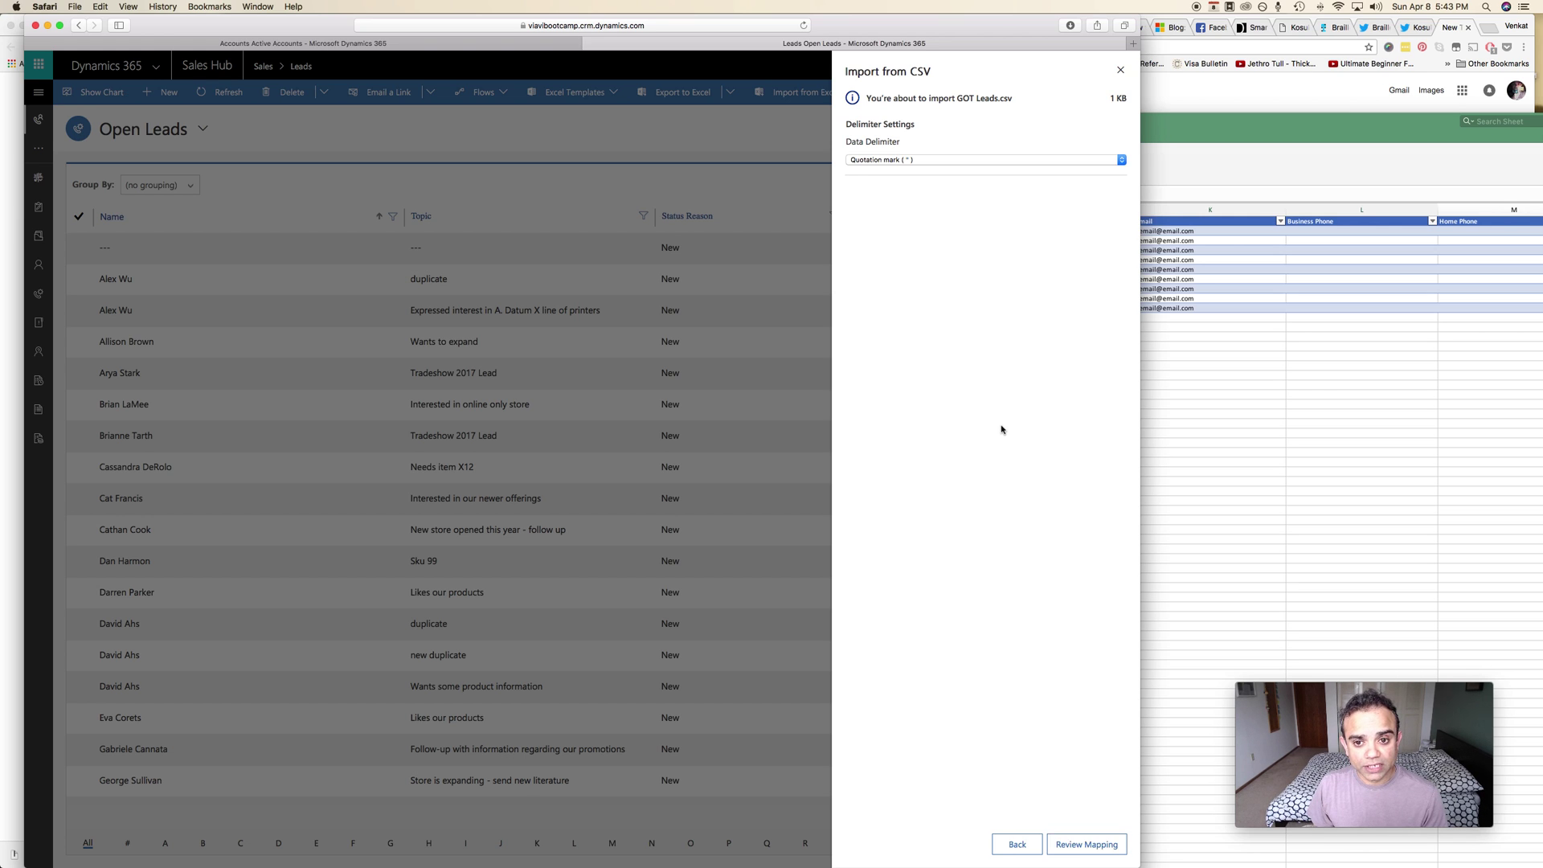